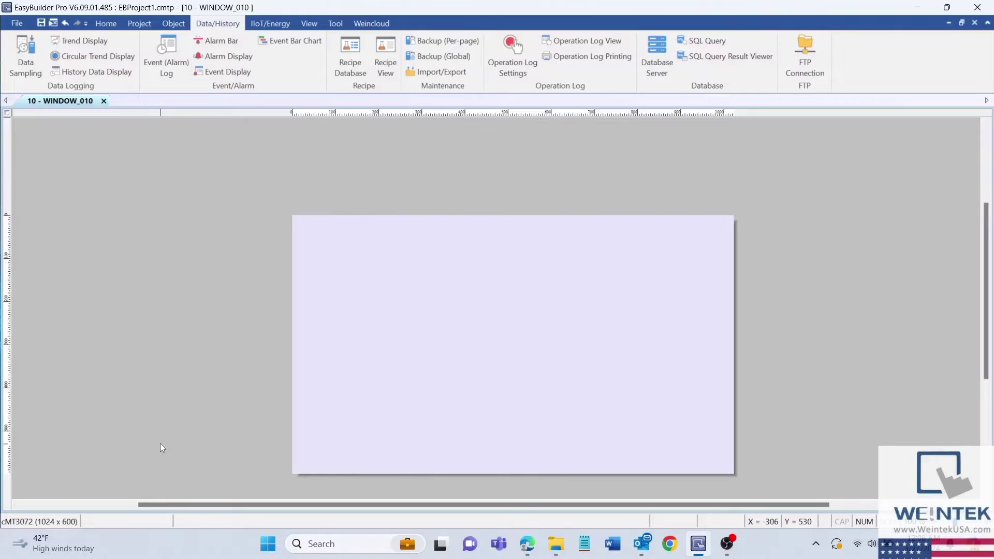
# Step: Review the Test recipe in the recipe database settings, then bring up the empty Import/Export list
pyautogui.click(357, 73)
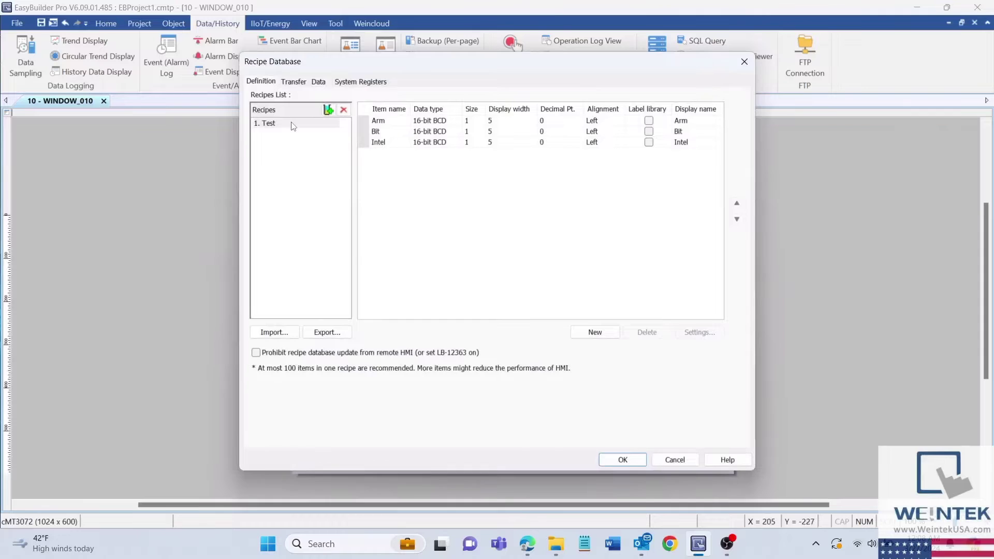
pyautogui.click(290, 125)
pyautogui.click(626, 462)
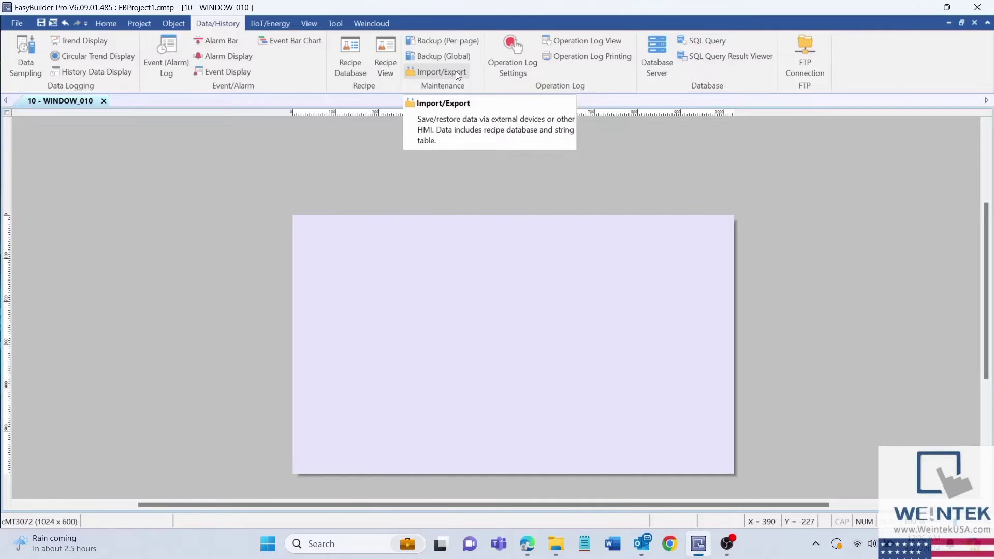
pyautogui.click(455, 70)
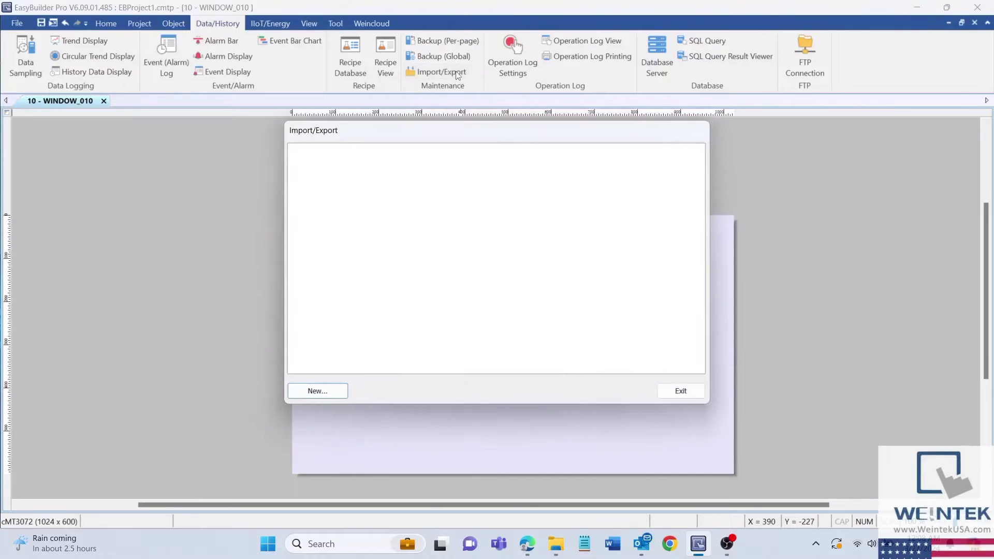
# Step: Create a Recipe database import/export entry for the Test recipe with file name address LW 3
pyautogui.click(332, 395)
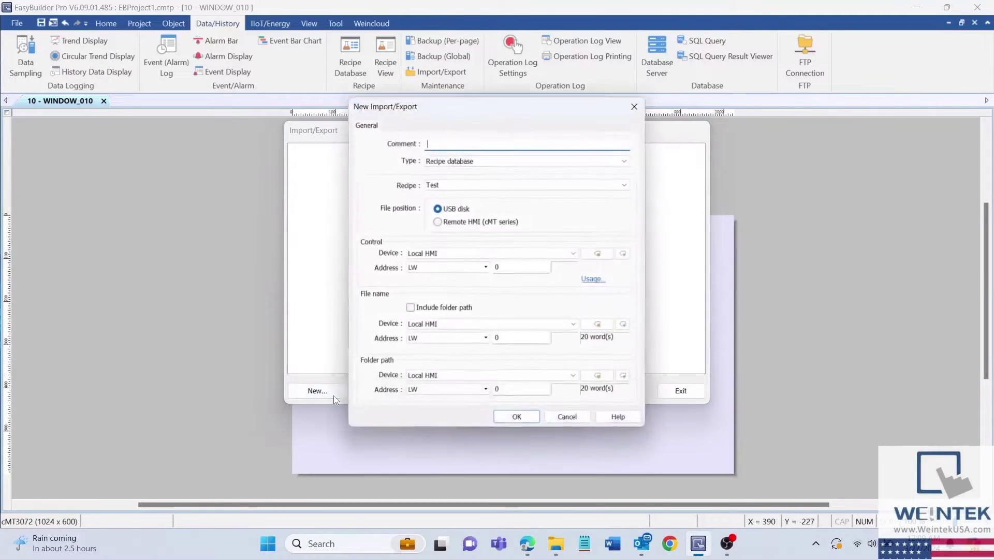
pyautogui.click(488, 158)
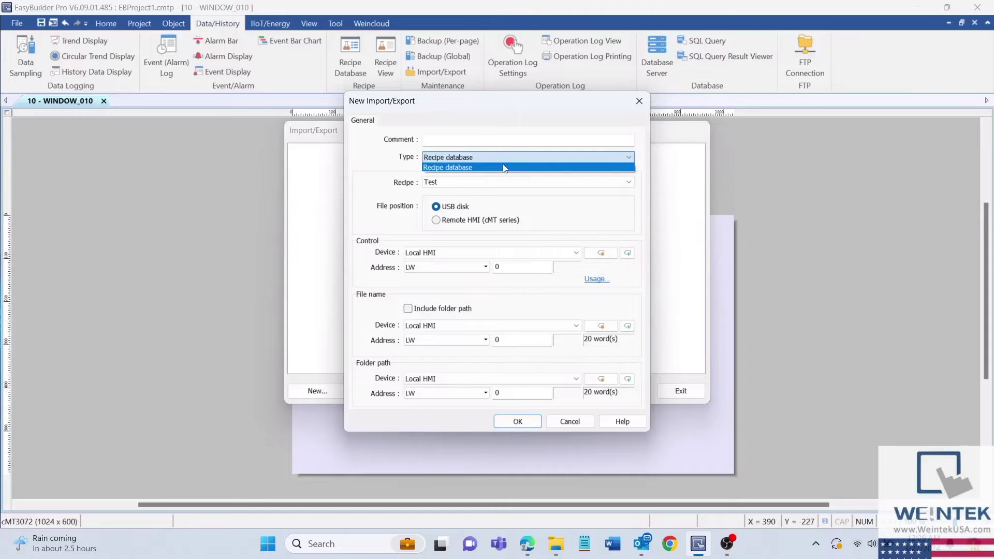
pyautogui.click(492, 184)
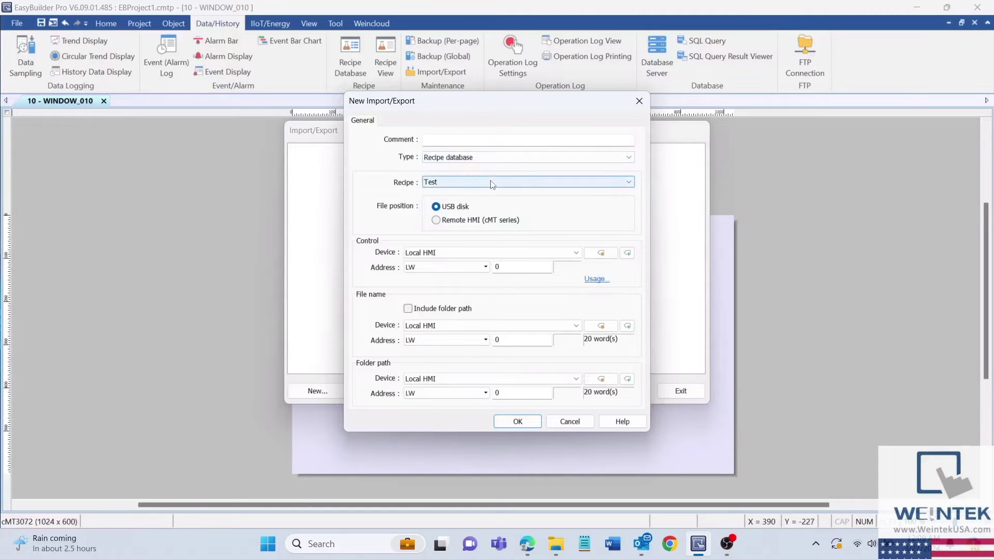
pyautogui.click(492, 184)
pyautogui.click(488, 194)
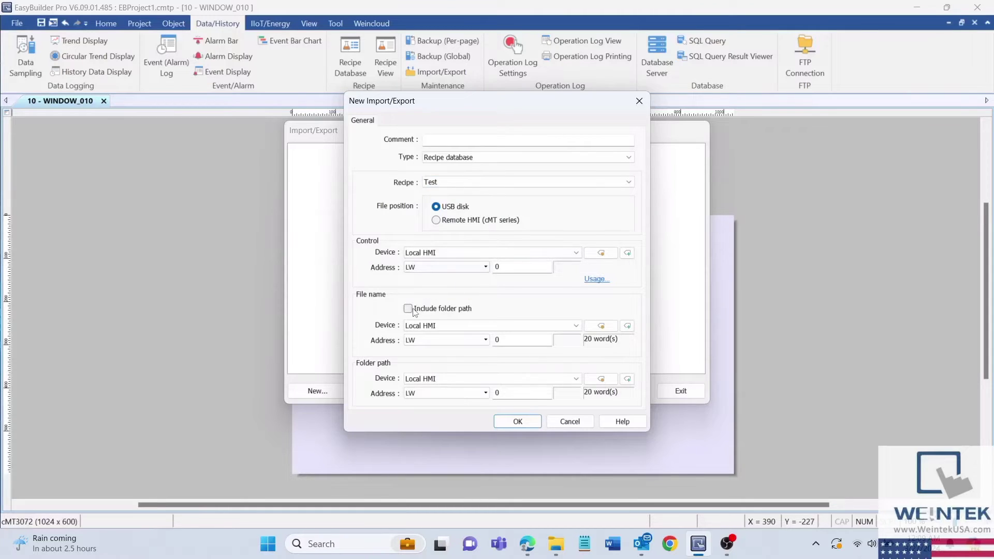
pyautogui.click(505, 340)
pyautogui.press('BackSpace')
pyautogui.write('3')
# Step: Include the folder path in the file name and save the entry with control address LW 0
pyautogui.click(408, 308)
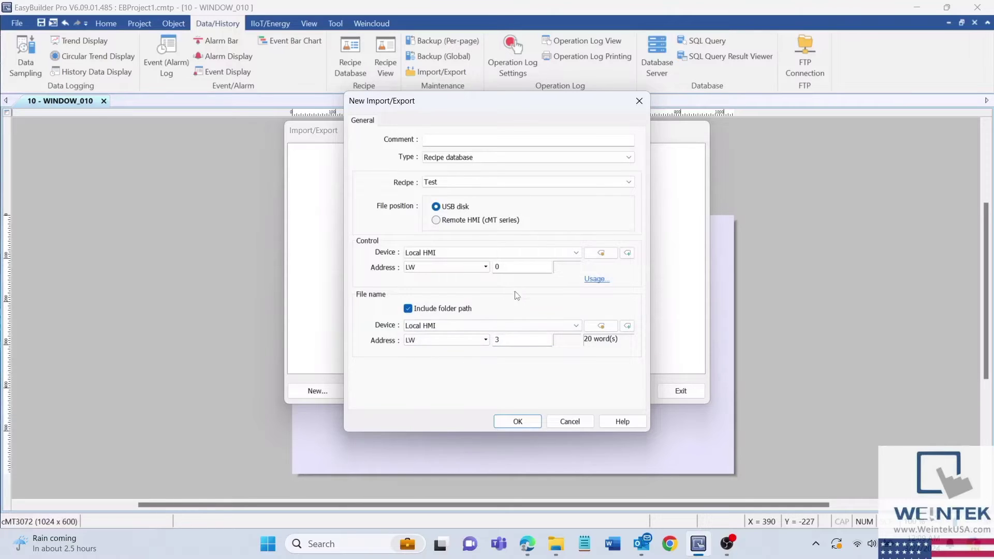
pyautogui.doubleClick(515, 342)
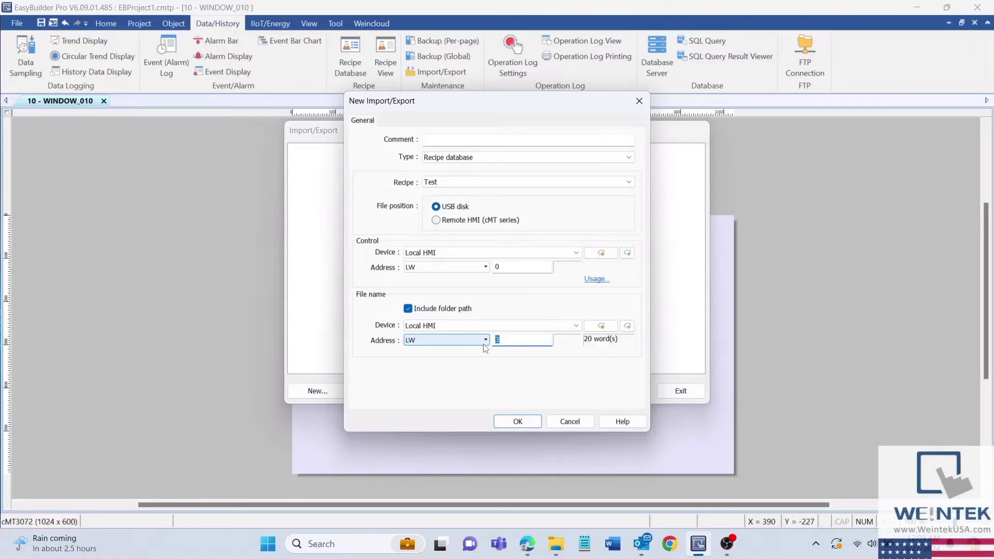
pyautogui.doubleClick(511, 267)
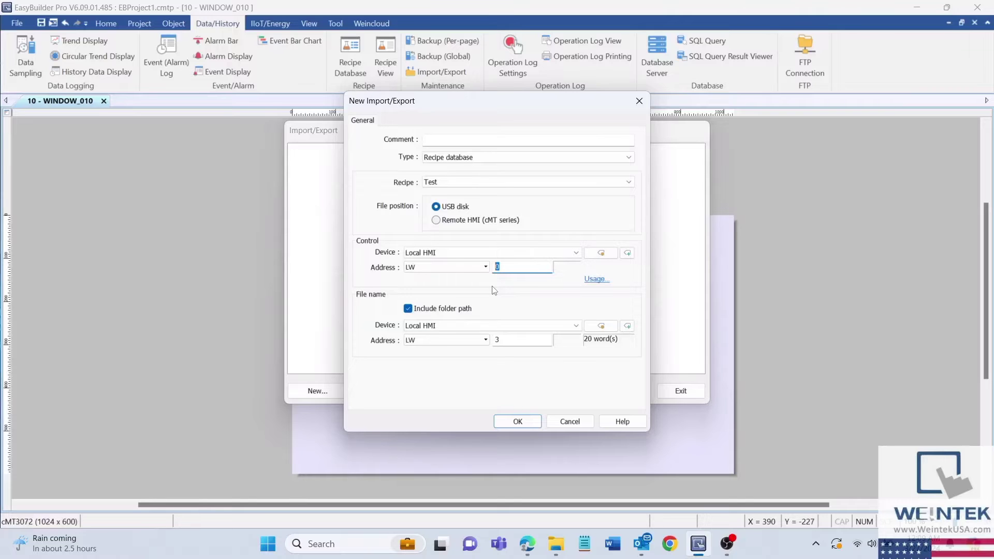
pyautogui.click(519, 421)
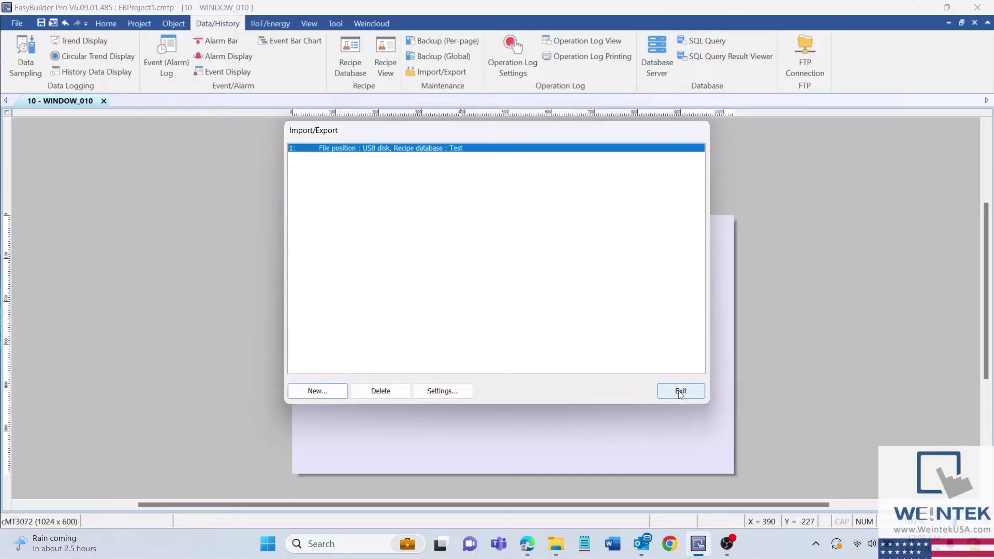
pyautogui.click(680, 391)
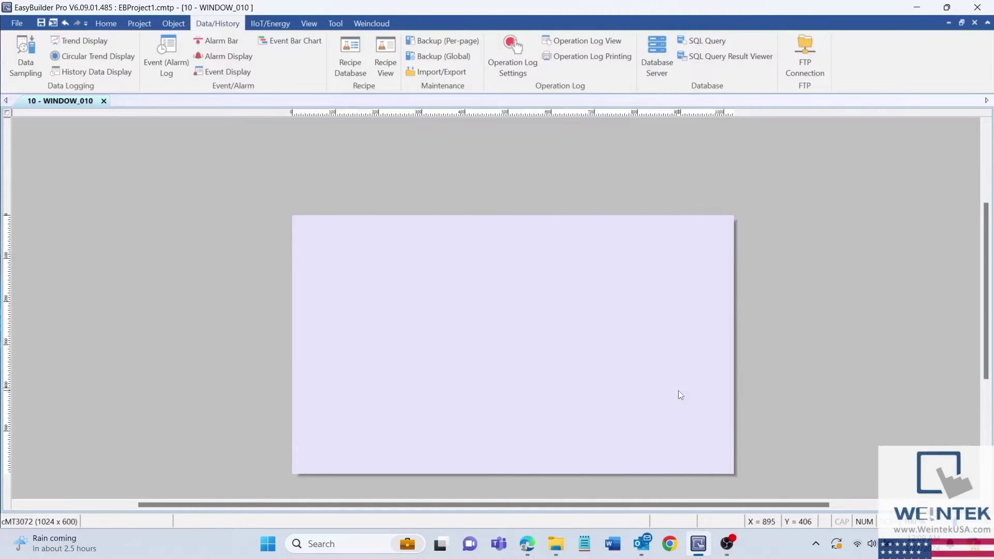
# Step: Place a File Browser writing the full folder and file name to LW 3 at the window's upper right
pyautogui.click(179, 25)
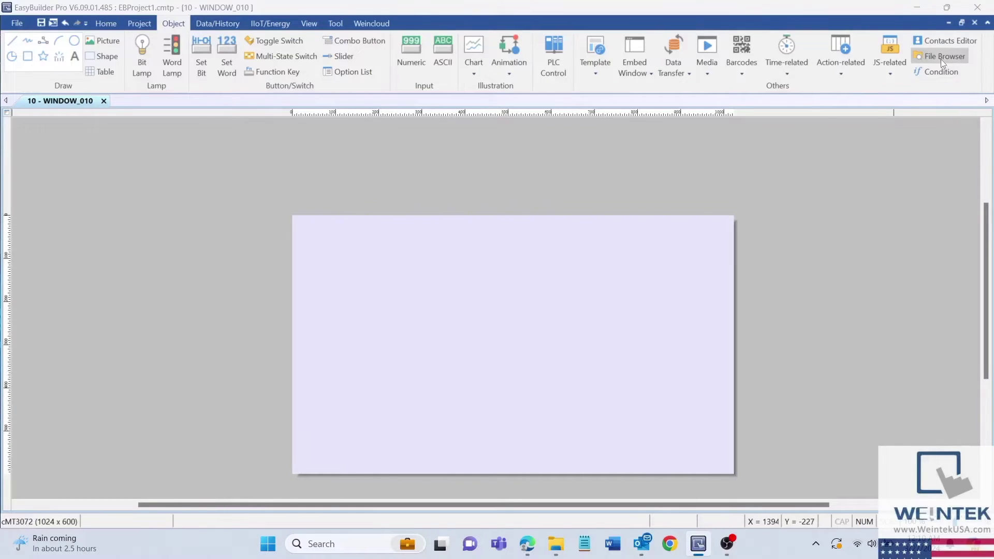
pyautogui.click(940, 59)
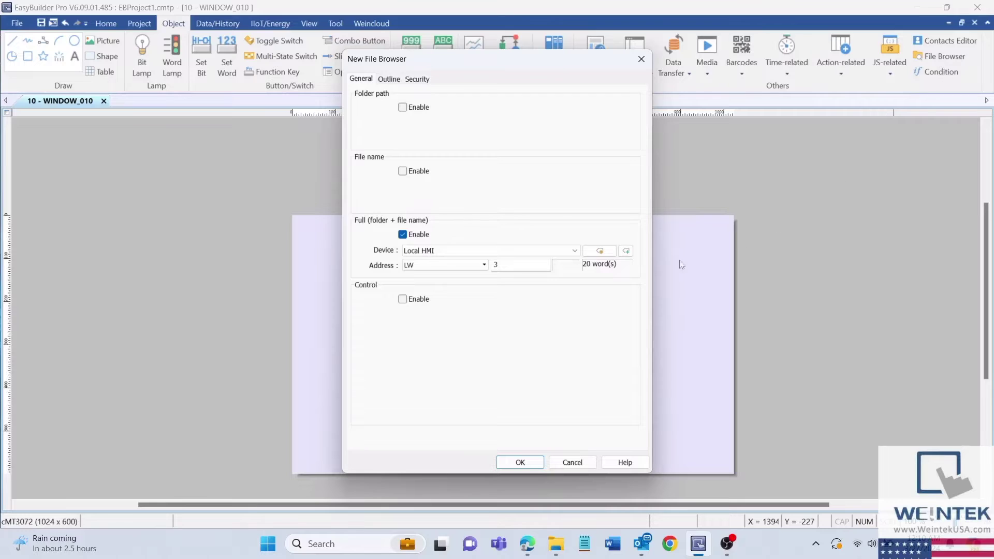
pyautogui.doubleClick(514, 263)
pyautogui.click(535, 463)
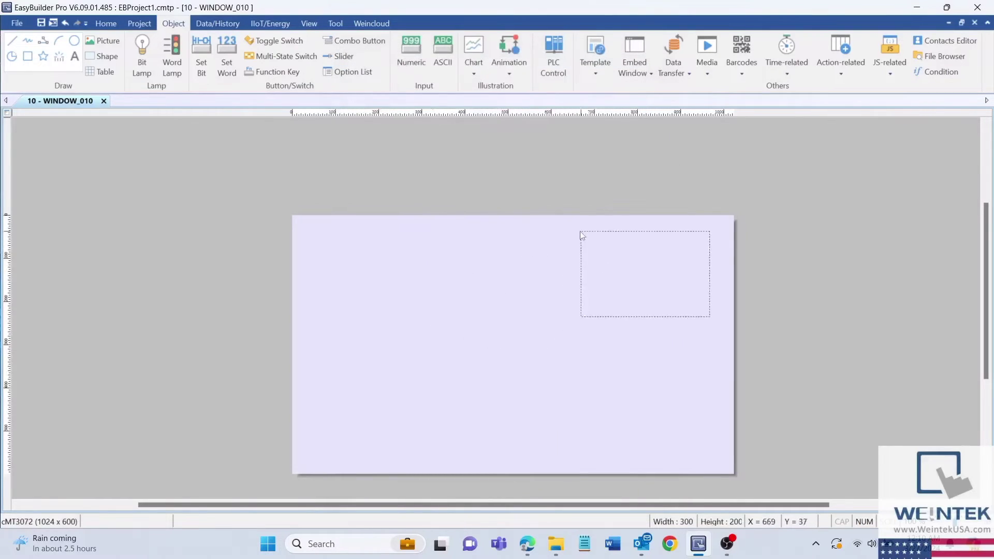
pyautogui.click(586, 219)
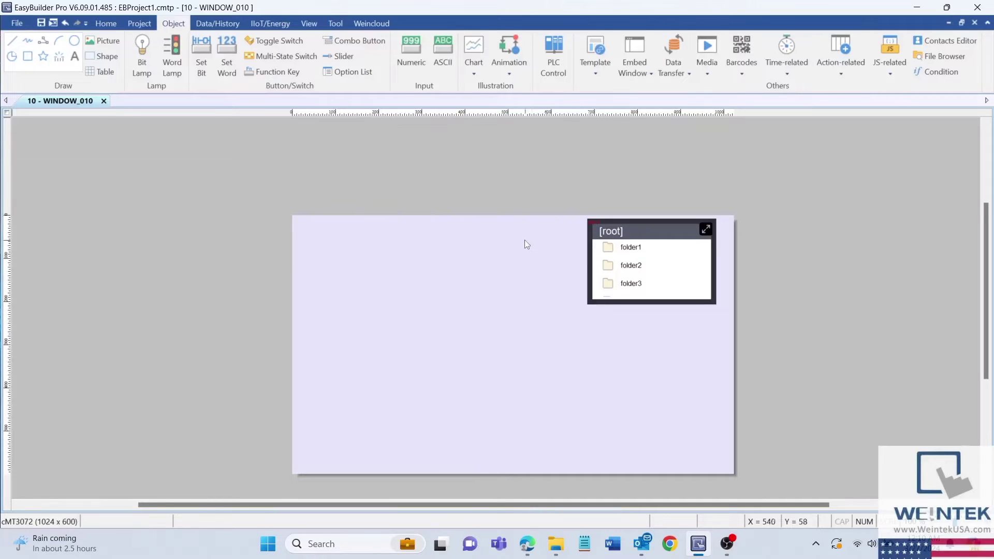
# Step: Place an input-enabled ASCII field at LW 3, 20 words long, below the file browser
pyautogui.click(446, 67)
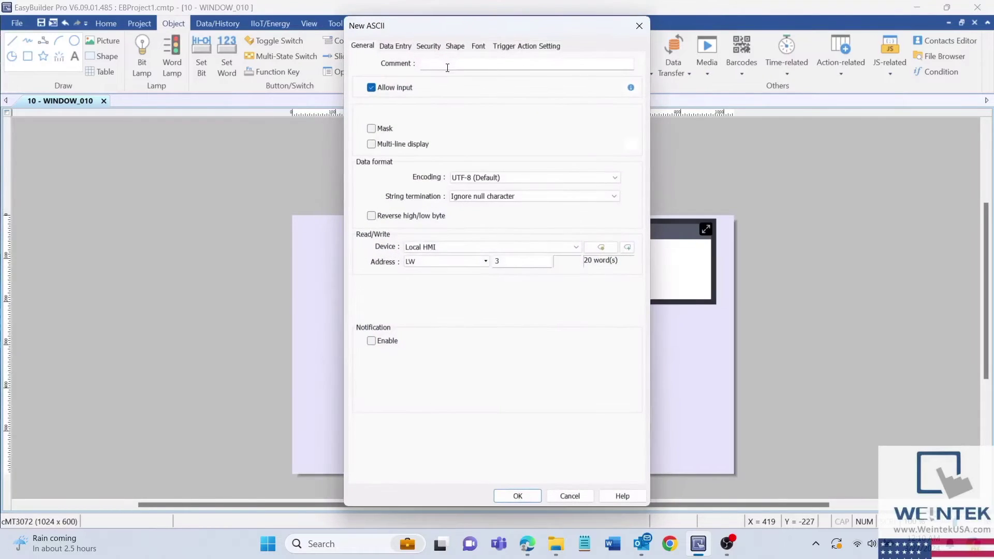
pyautogui.doubleClick(498, 262)
pyautogui.write('3')
pyautogui.doubleClick(497, 262)
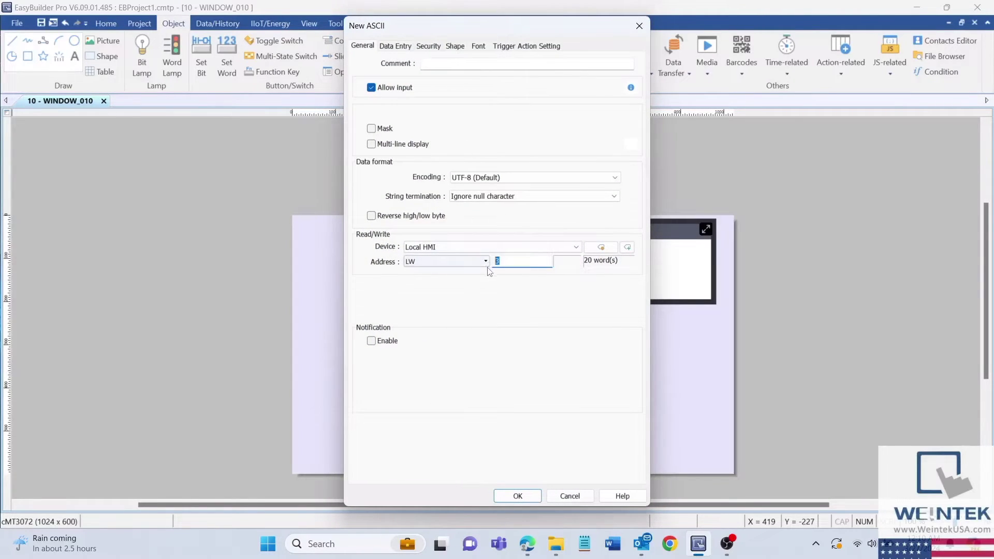
pyautogui.click(601, 247)
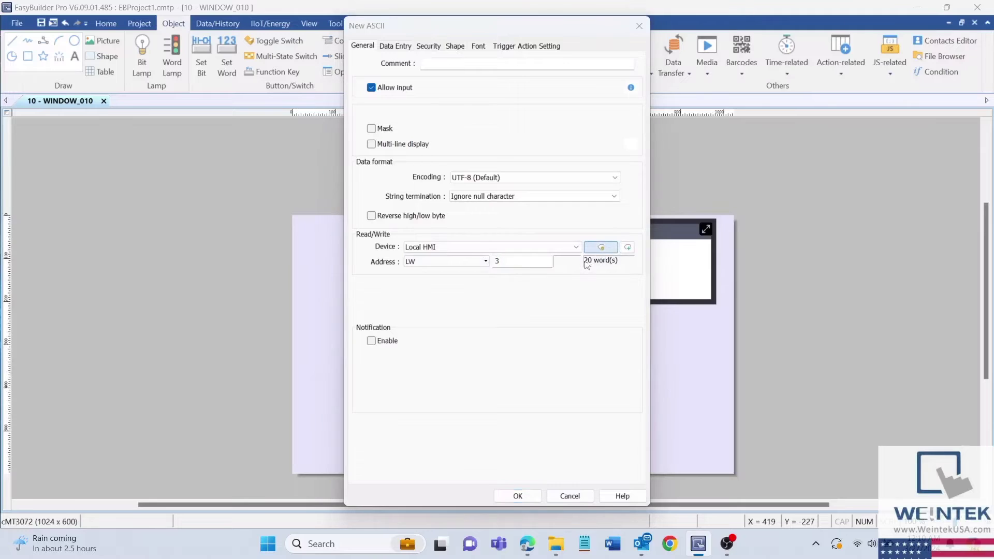
pyautogui.doubleClick(415, 311)
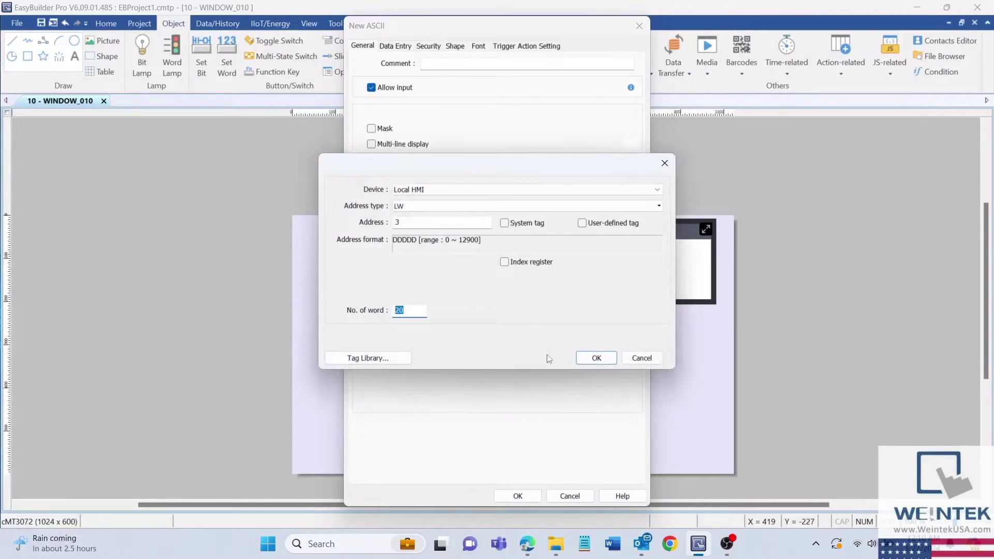
pyautogui.click(593, 358)
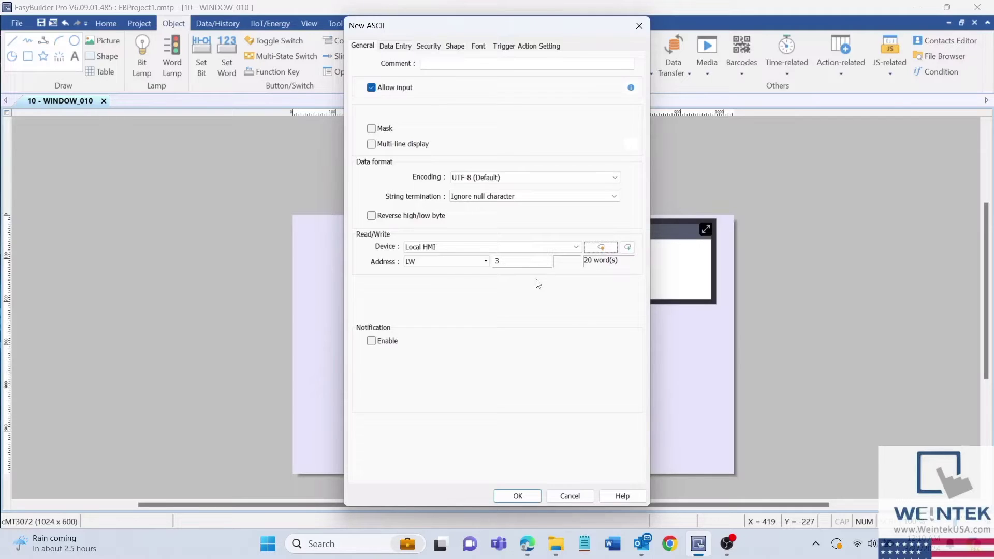
pyautogui.click(518, 495)
pyautogui.click(402, 324)
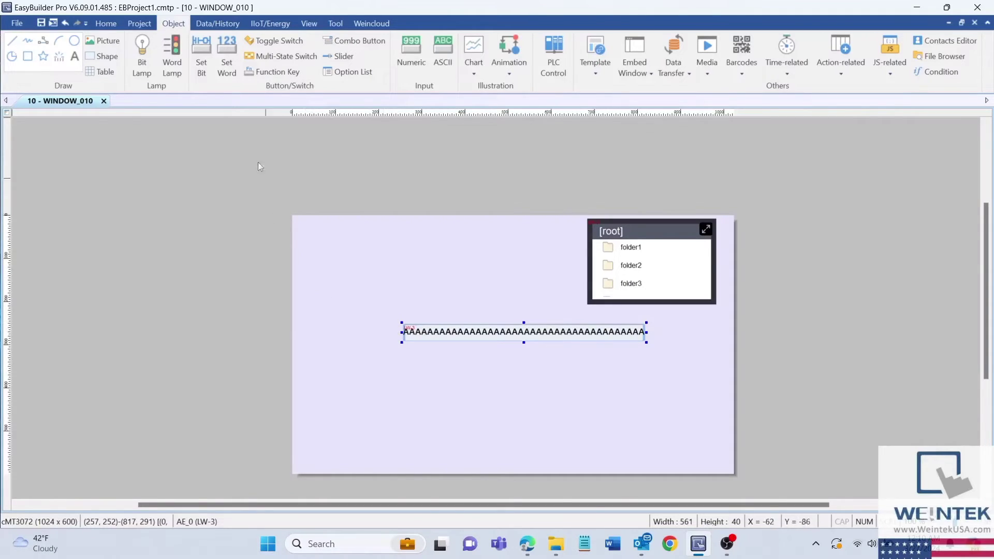
# Step: Add an LW 0 Set Word button sending the recipe database Import command below the filename field
pyautogui.click(231, 75)
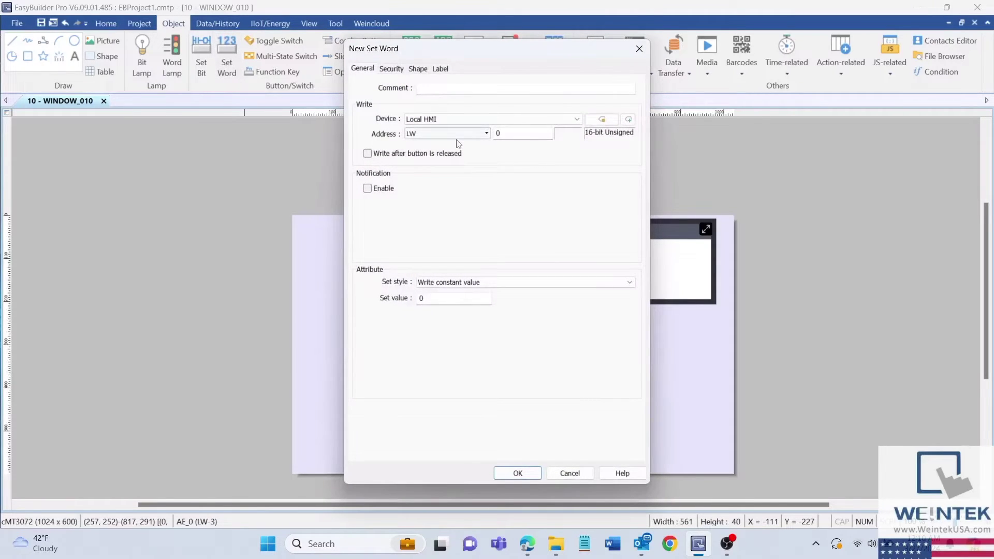
pyautogui.click(515, 135)
pyautogui.press('BackSpace')
pyautogui.hotkey('ctrl', 'z')
pyautogui.click(545, 287)
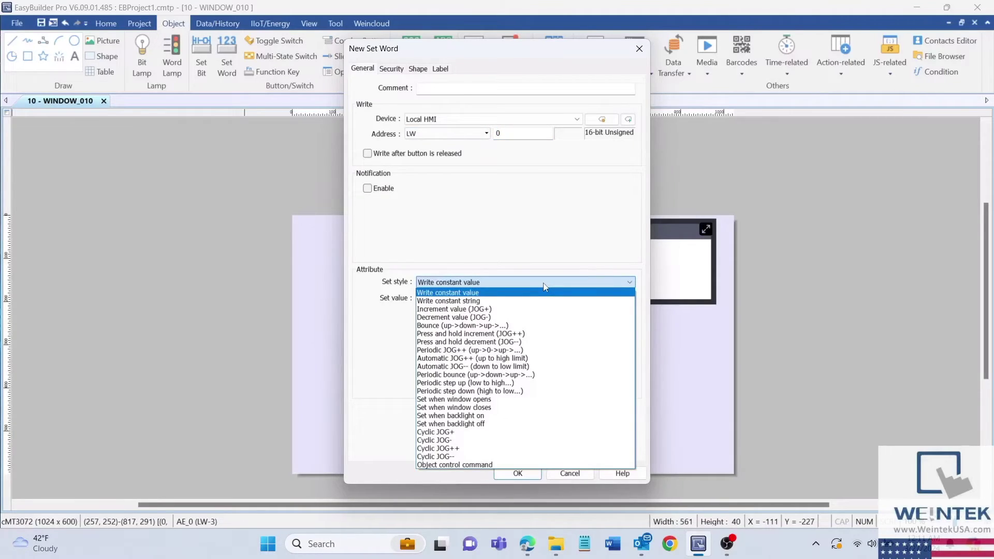
pyautogui.click(532, 465)
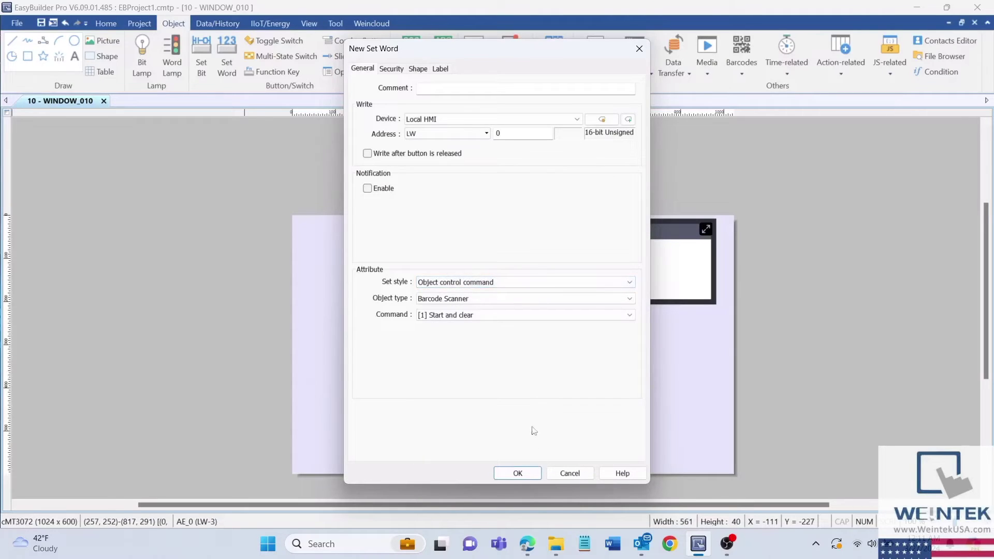
pyautogui.click(533, 302)
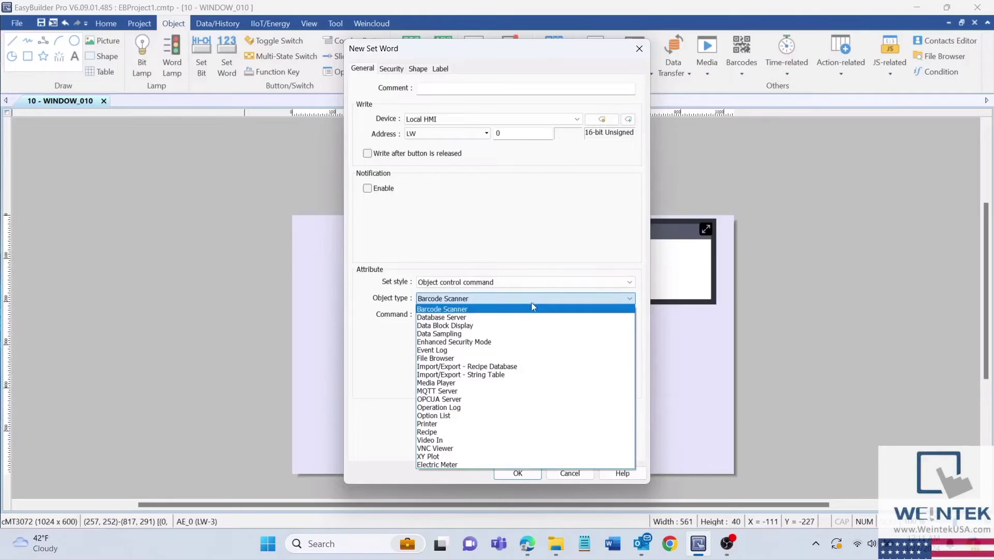
pyautogui.click(529, 367)
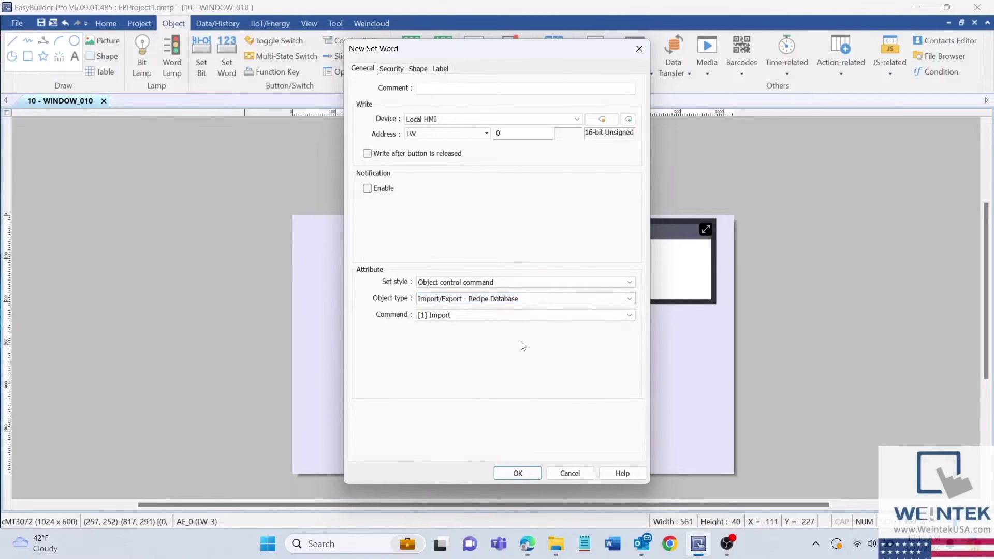
pyautogui.click(516, 319)
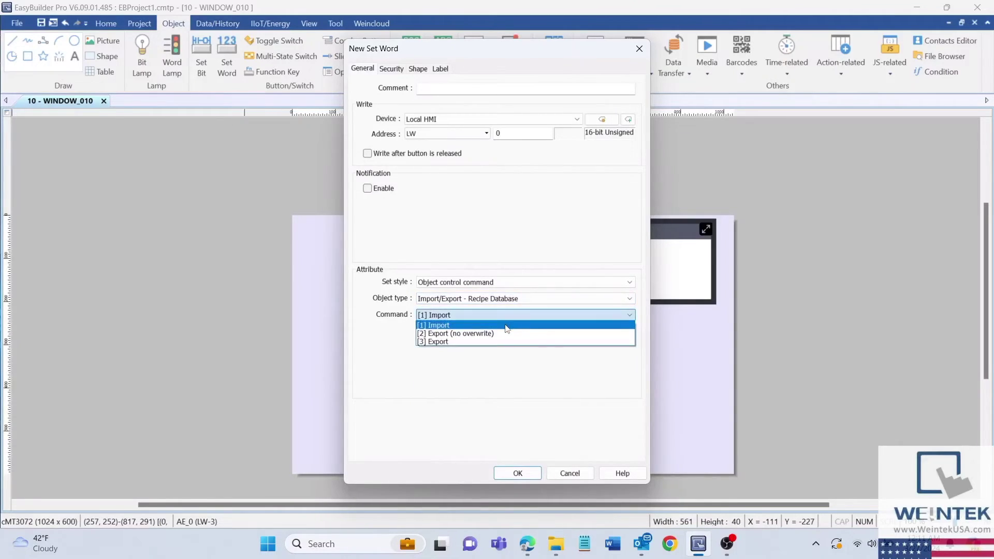
pyautogui.click(517, 326)
pyautogui.click(517, 473)
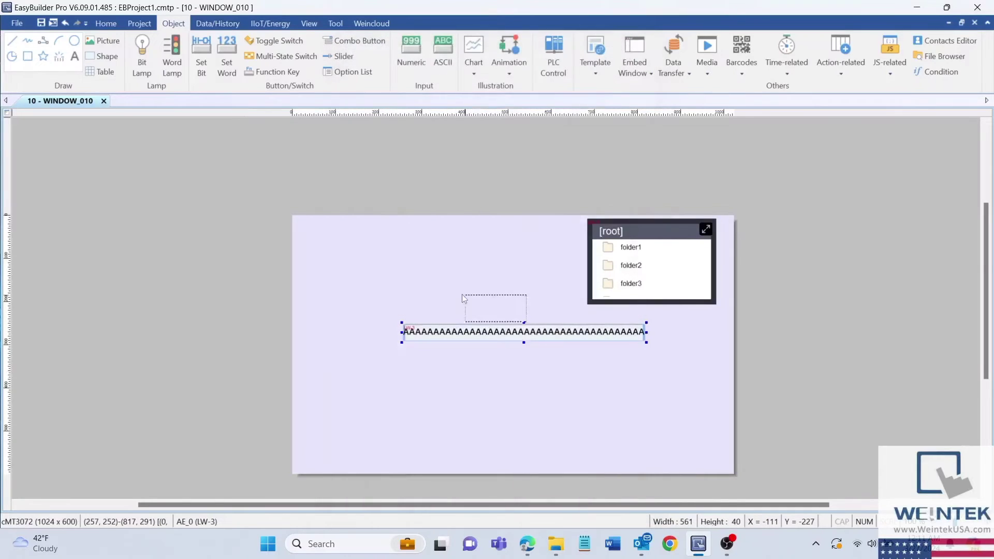
pyautogui.click(400, 359)
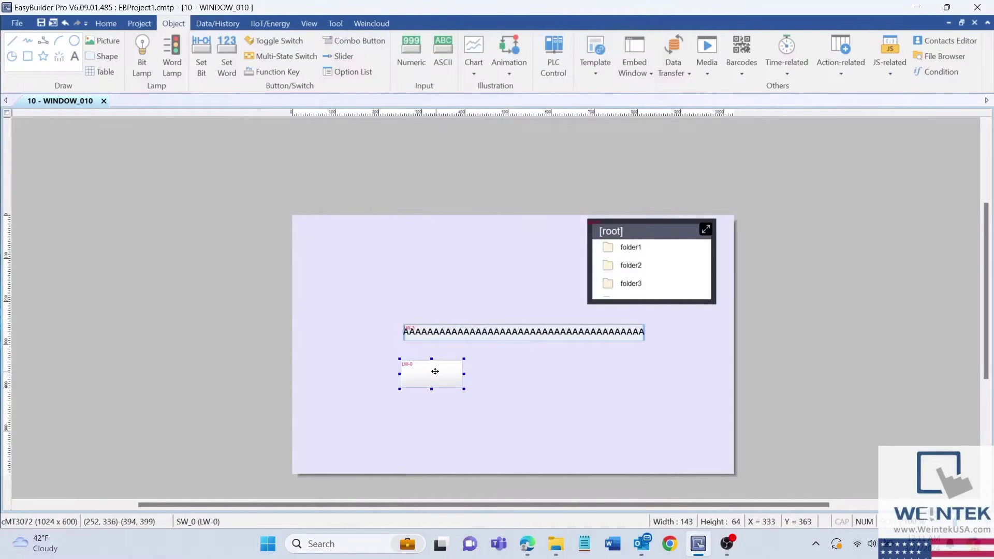
# Step: Duplicate the Import button beside itself and change the copy's command to Export
pyautogui.hotkey('ctrl', 'd')
pyautogui.moveTo(446, 392); pyautogui.dragTo(503, 383)
pyautogui.doubleClick(512, 388)
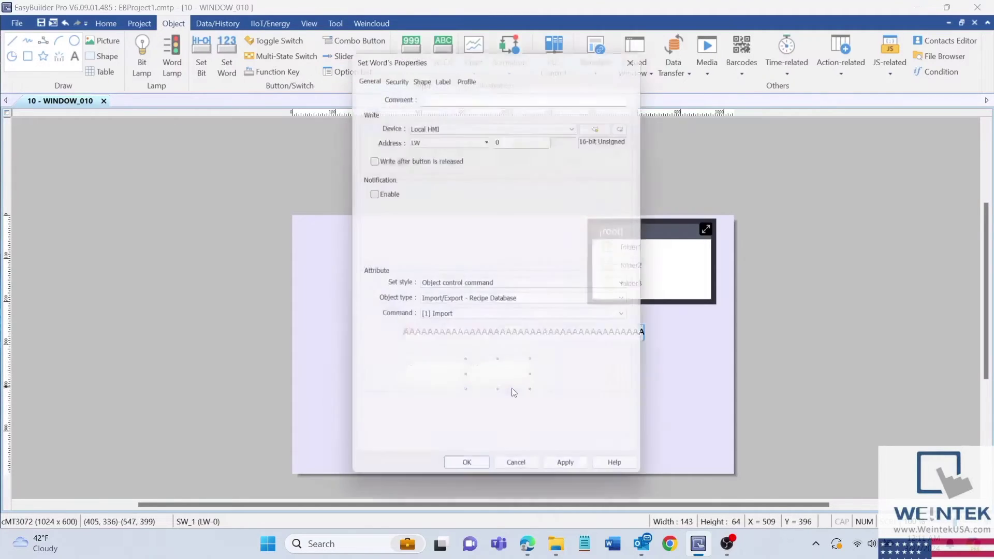
pyautogui.click(471, 315)
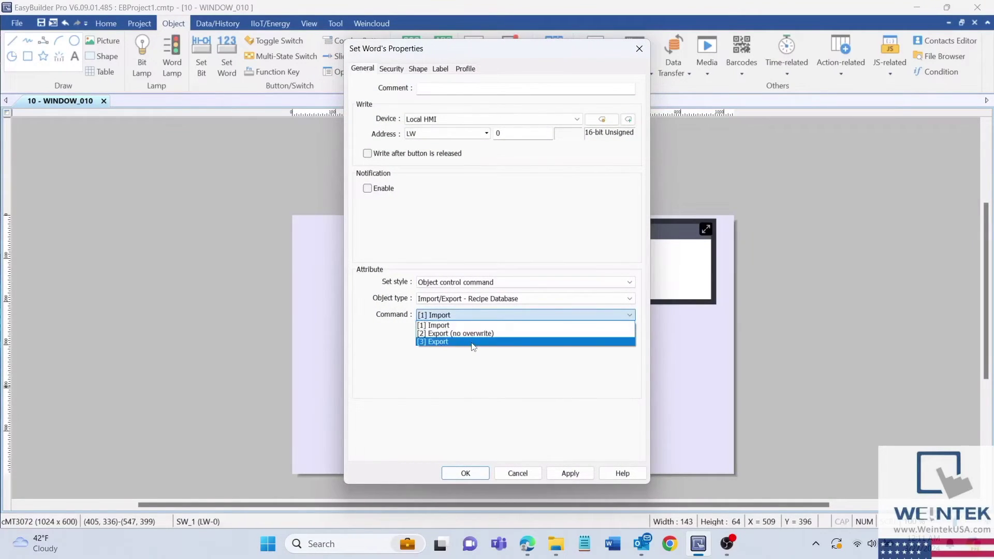
pyautogui.click(473, 343)
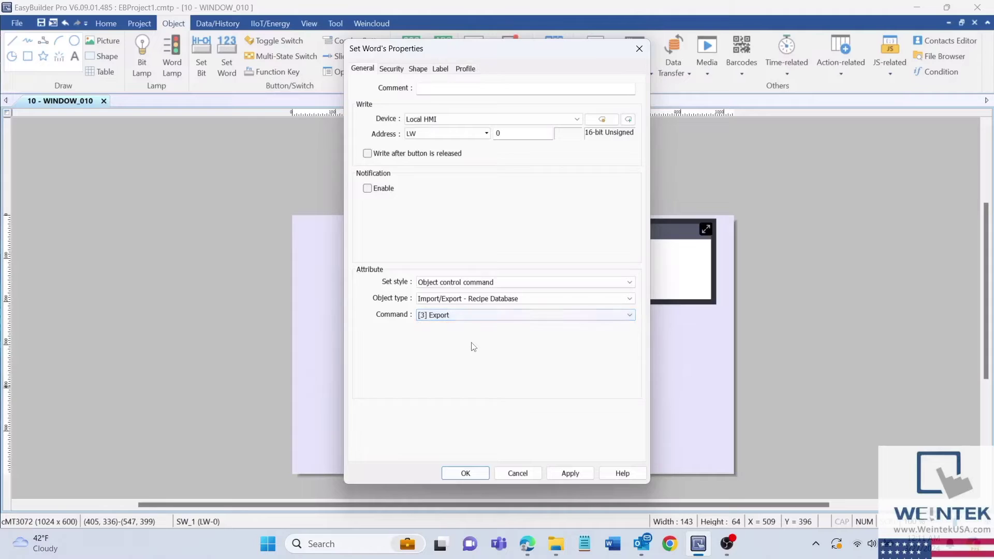
pyautogui.click(479, 473)
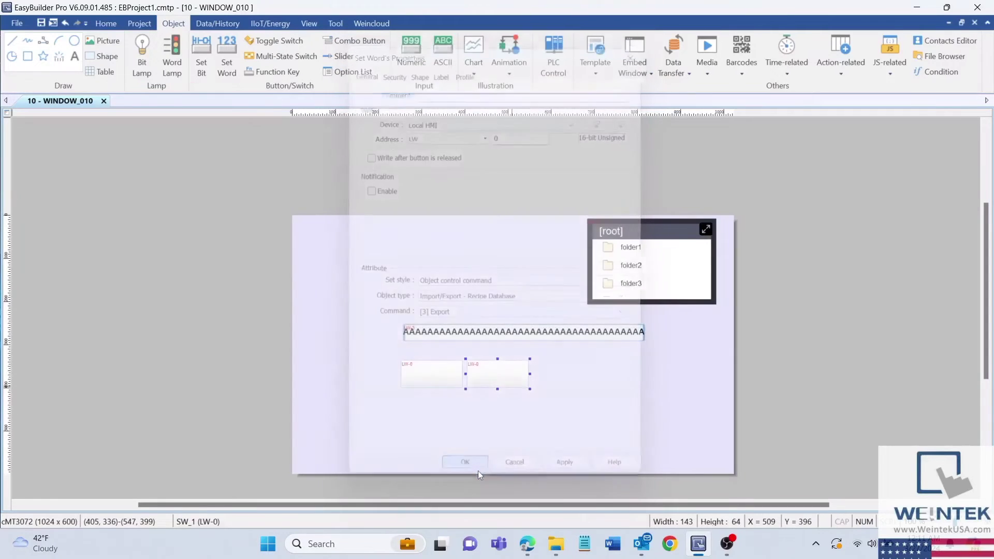
pyautogui.click(443, 442)
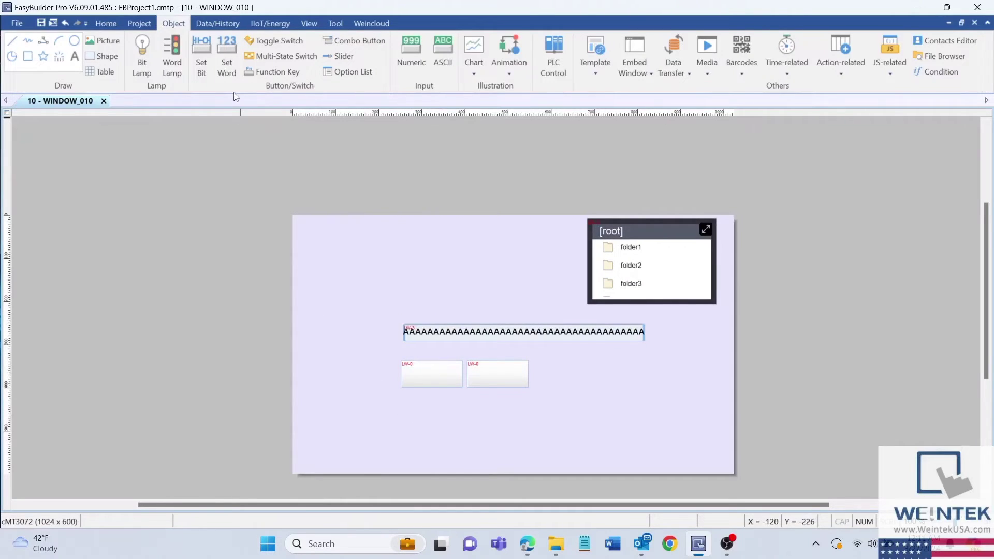
# Step: Start a new Set Word object addressed to the RECIPE.Test.Command tag
pyautogui.click(227, 67)
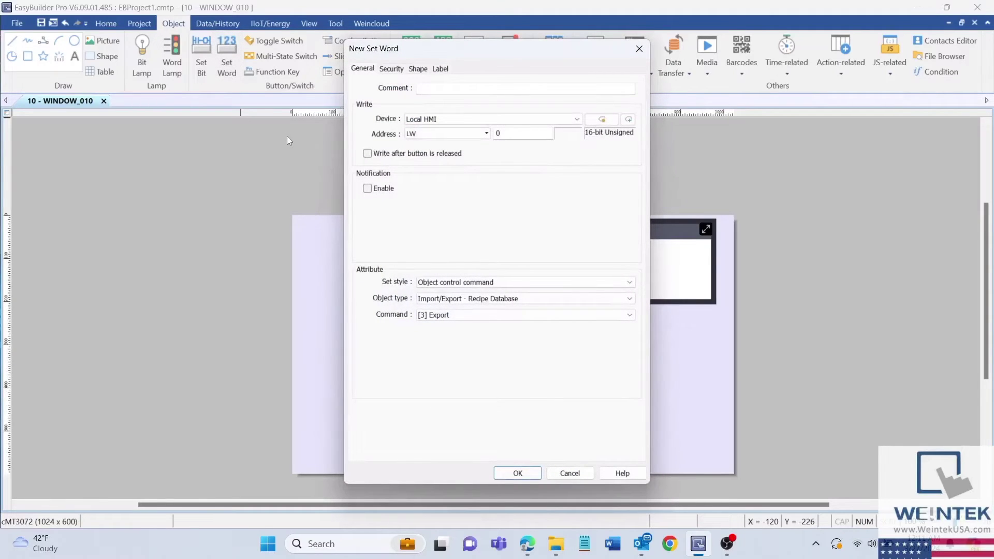
pyautogui.click(432, 134)
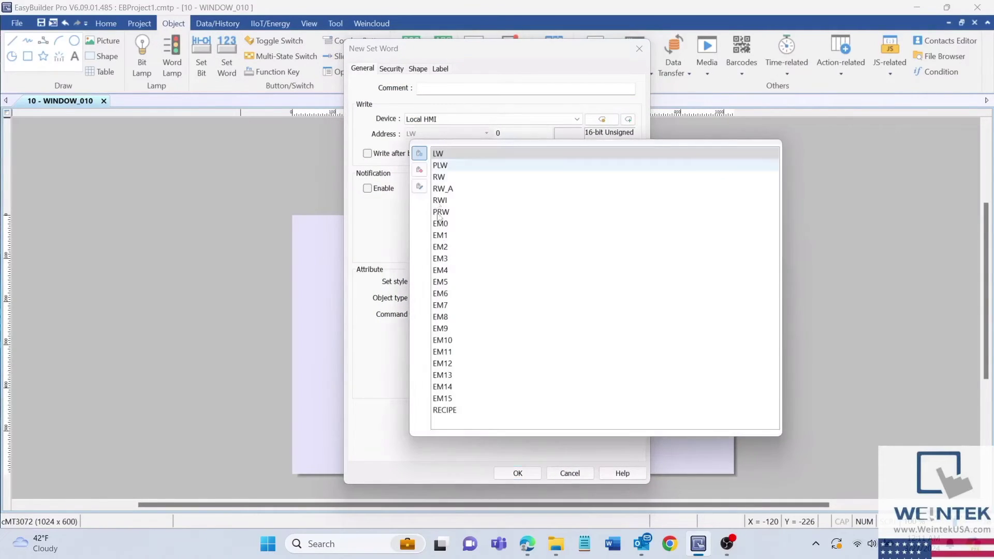
pyautogui.click(460, 411)
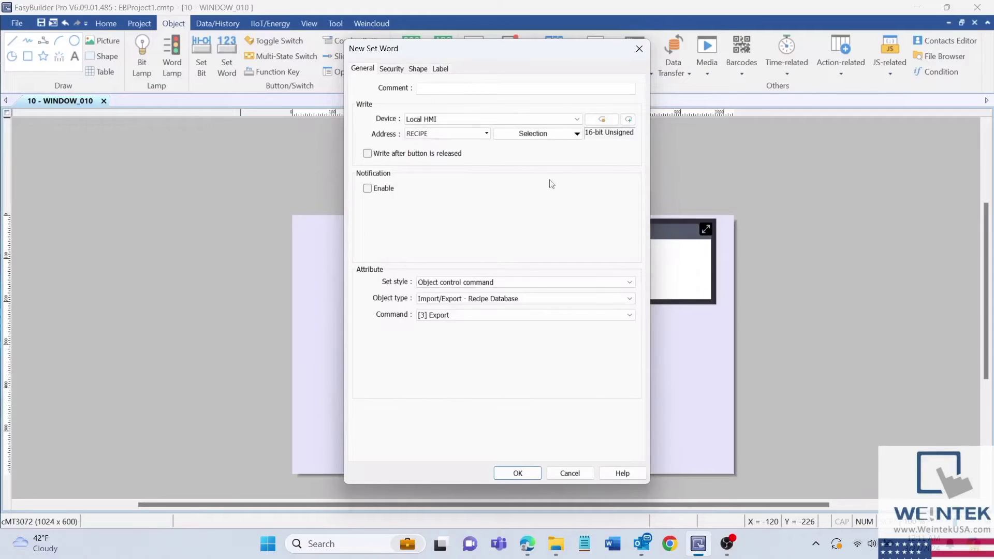
pyautogui.click(557, 136)
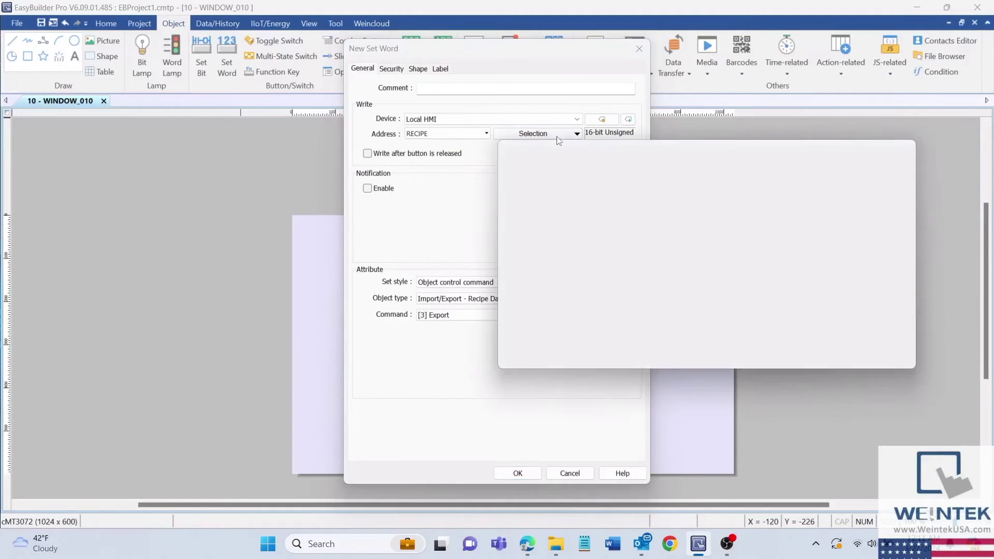
pyautogui.click(689, 229)
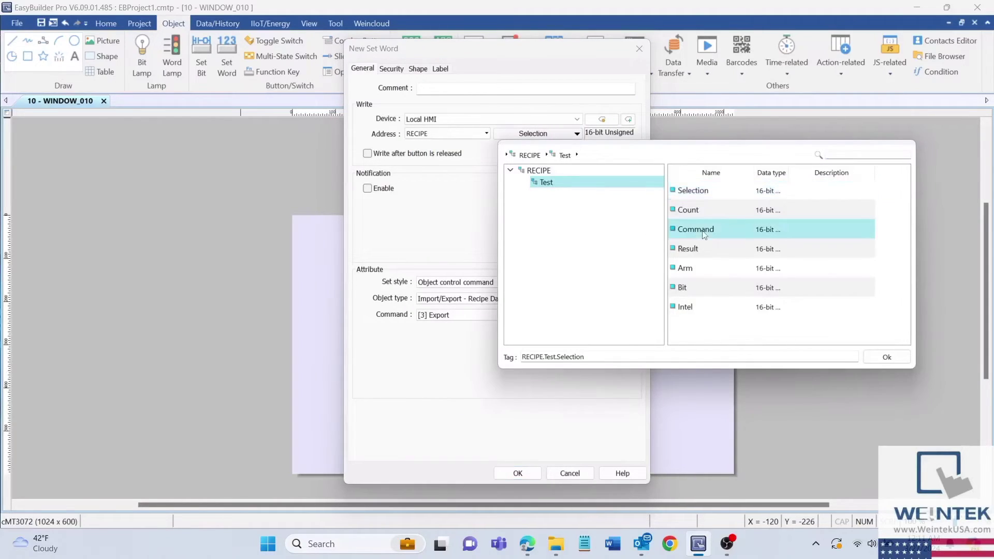
pyautogui.click(887, 358)
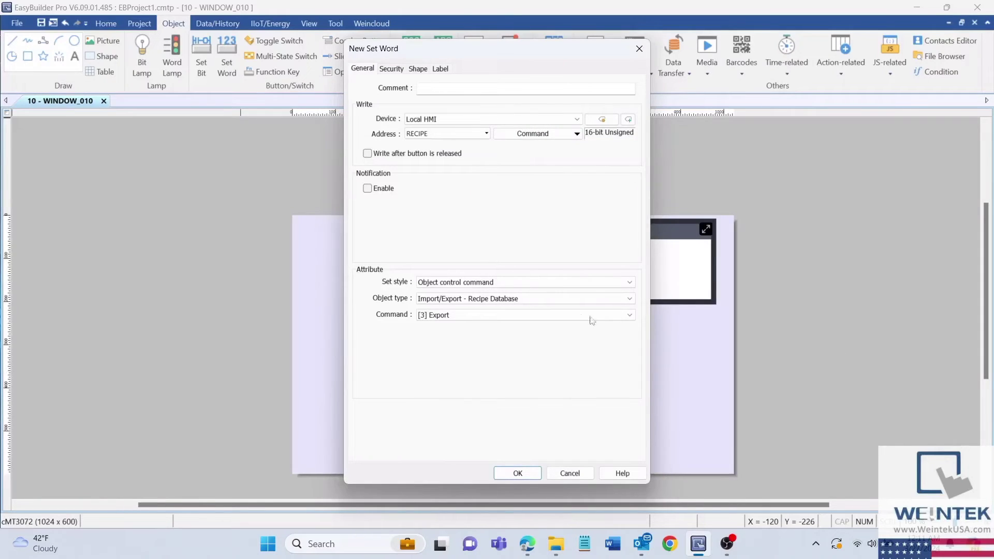
# Step: Set it to an Object control command on Recipe that deletes all recipe records
pyautogui.click(498, 284)
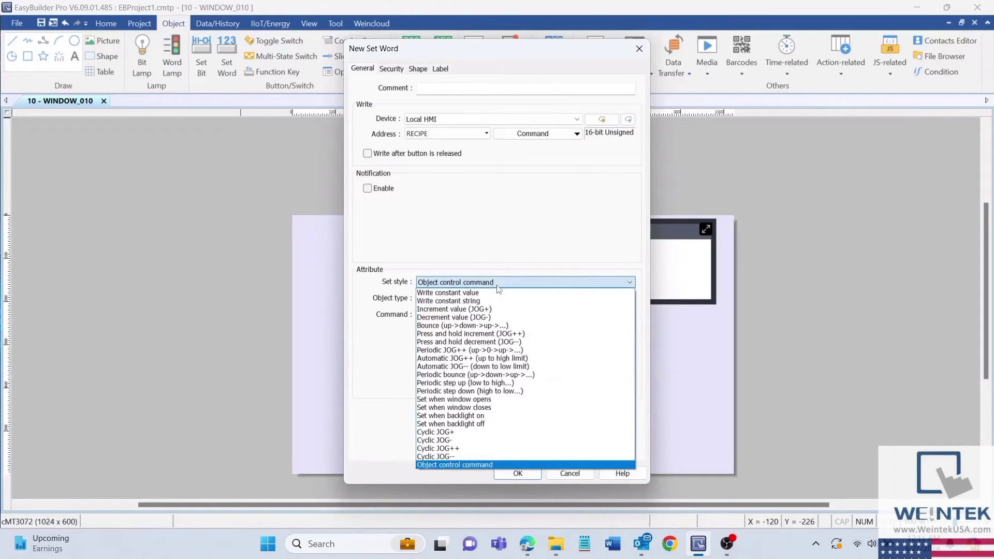
pyautogui.click(498, 288)
pyautogui.click(500, 300)
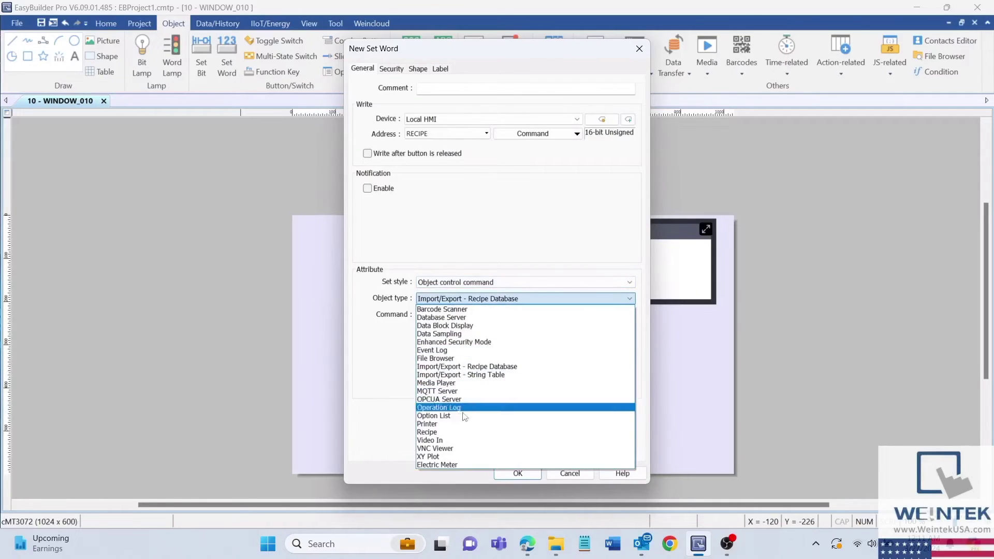
pyautogui.click(465, 432)
pyautogui.click(484, 316)
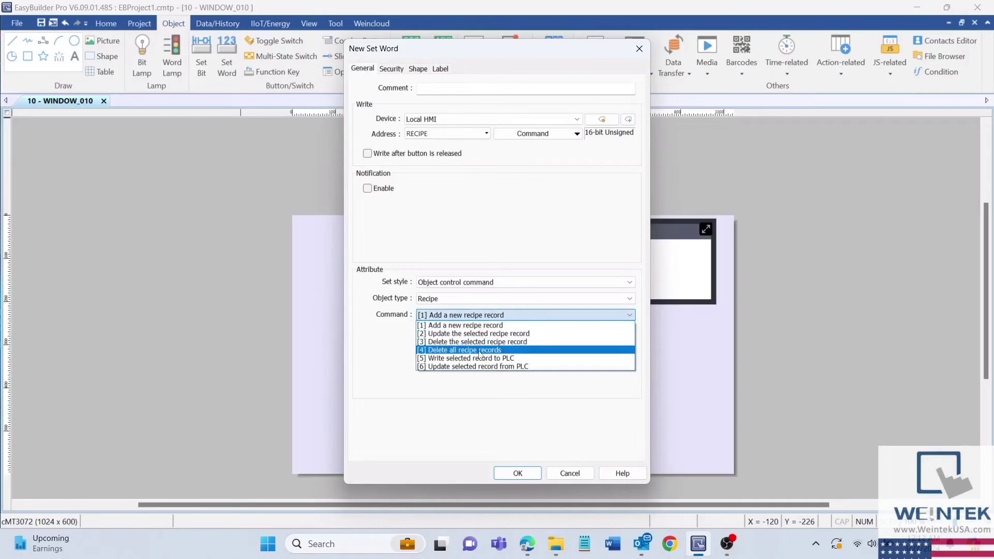
pyautogui.click(479, 350)
# Step: Place the Delete All button beside Import and Export and put a copy to its right
pyautogui.click(517, 472)
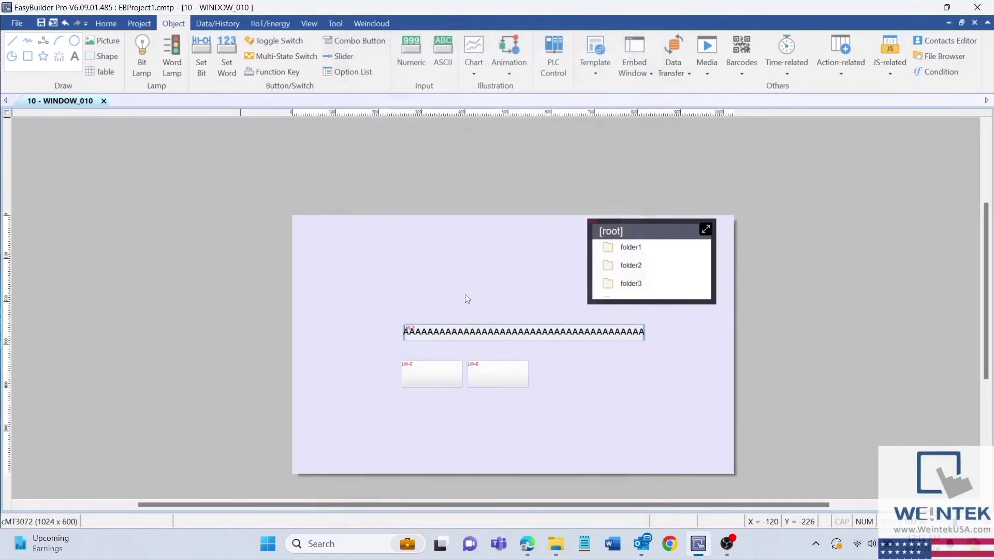
pyautogui.click(540, 366)
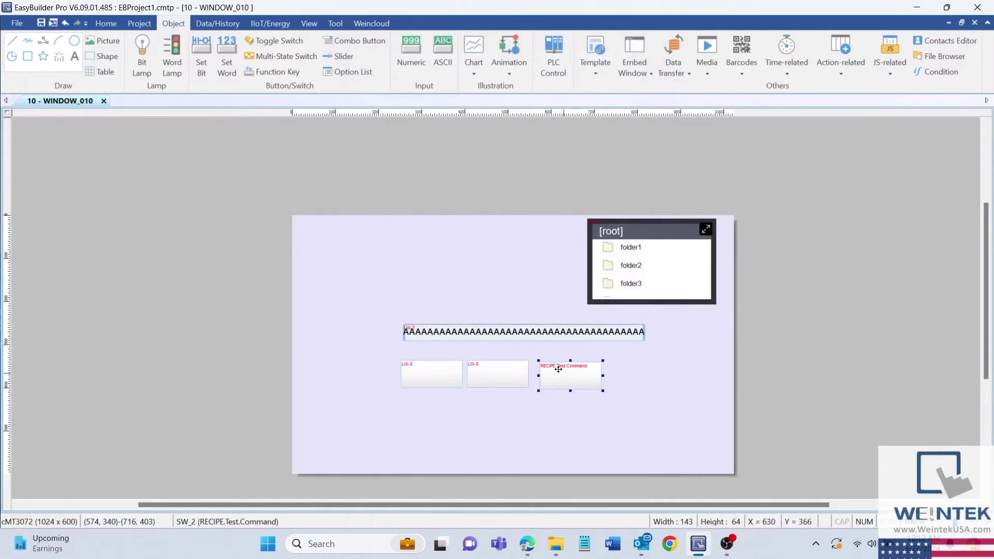
pyautogui.hotkey('ctrl', 'd')
pyautogui.moveTo(577, 375); pyautogui.dragTo(635, 384)
# Step: Change the copy's command to add a new recipe record, making it the Add button
pyautogui.doubleClick(638, 383)
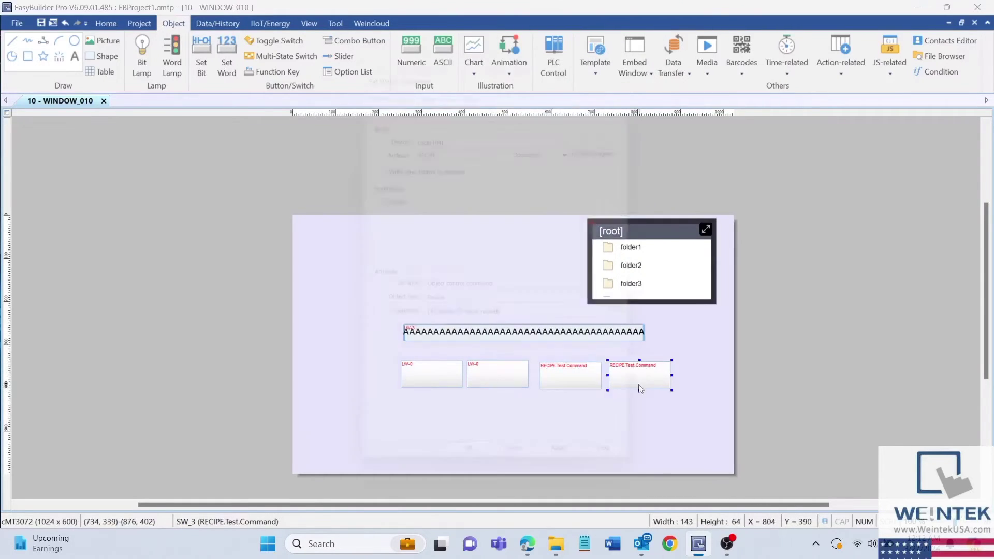
pyautogui.click(539, 316)
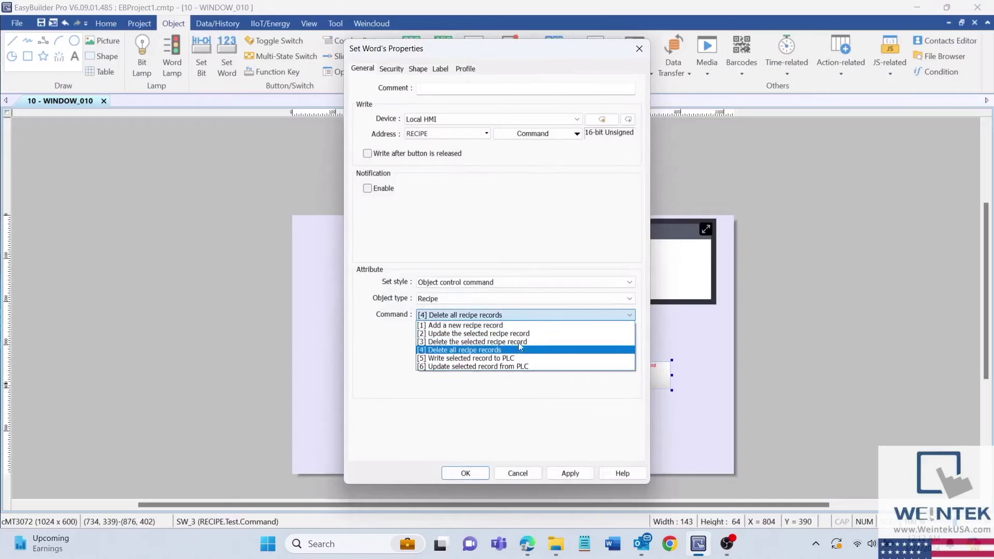
pyautogui.click(512, 325)
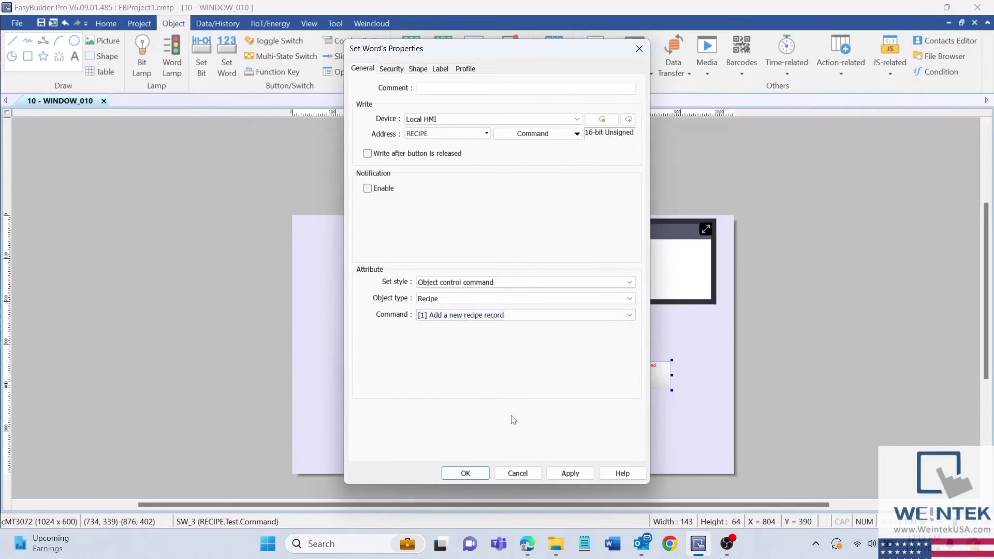
pyautogui.click(477, 471)
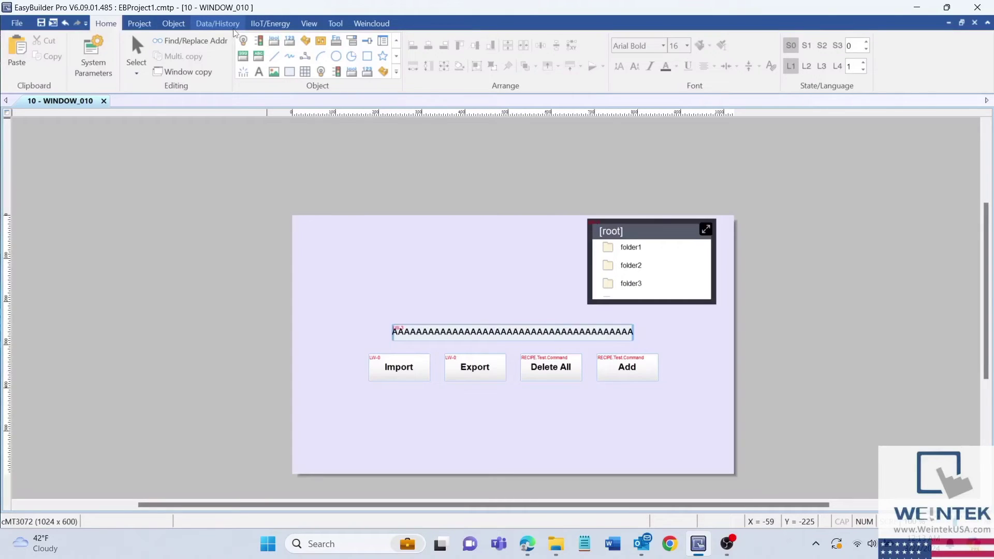
pyautogui.click(235, 32)
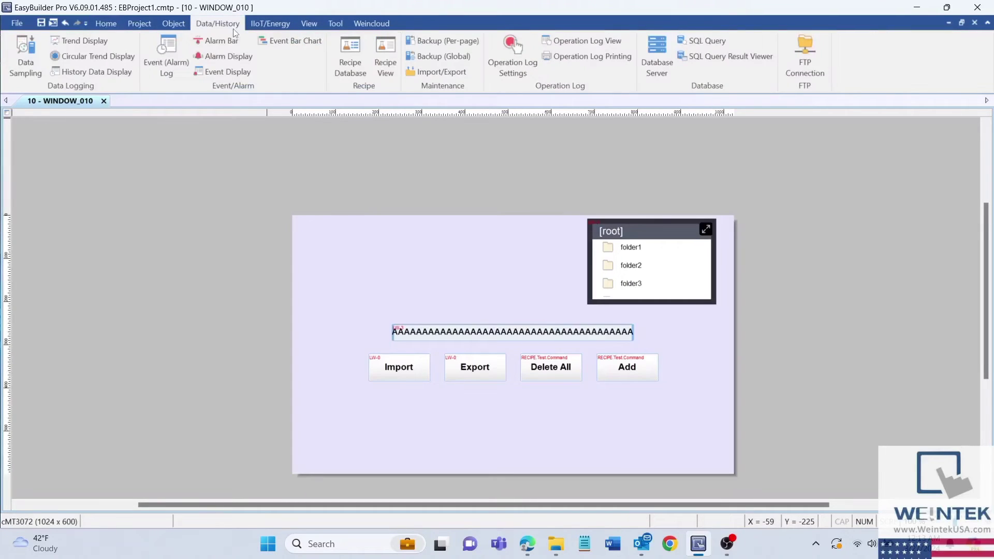
# Step: Place a Recipe View of the Test recipe, captioned 'Test Recipe', at WINDOW_010's top left
pyautogui.click(387, 63)
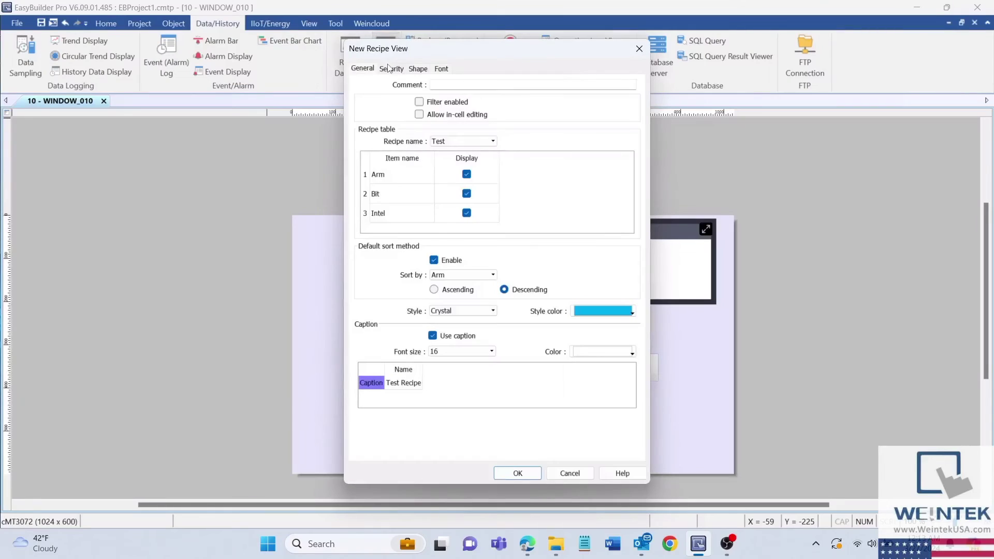
pyautogui.click(461, 141)
pyautogui.click(458, 151)
pyautogui.doubleClick(410, 383)
pyautogui.click(525, 471)
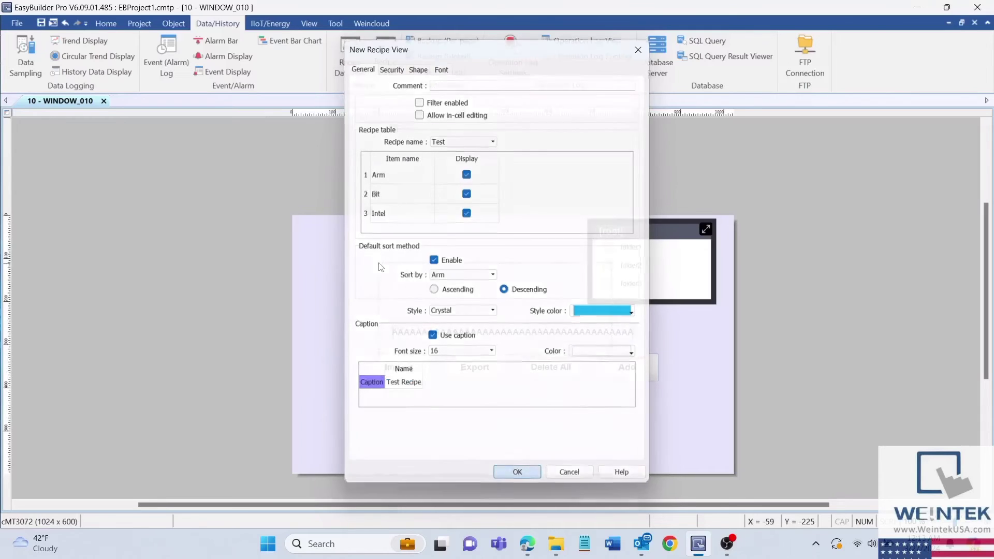
pyautogui.click(296, 219)
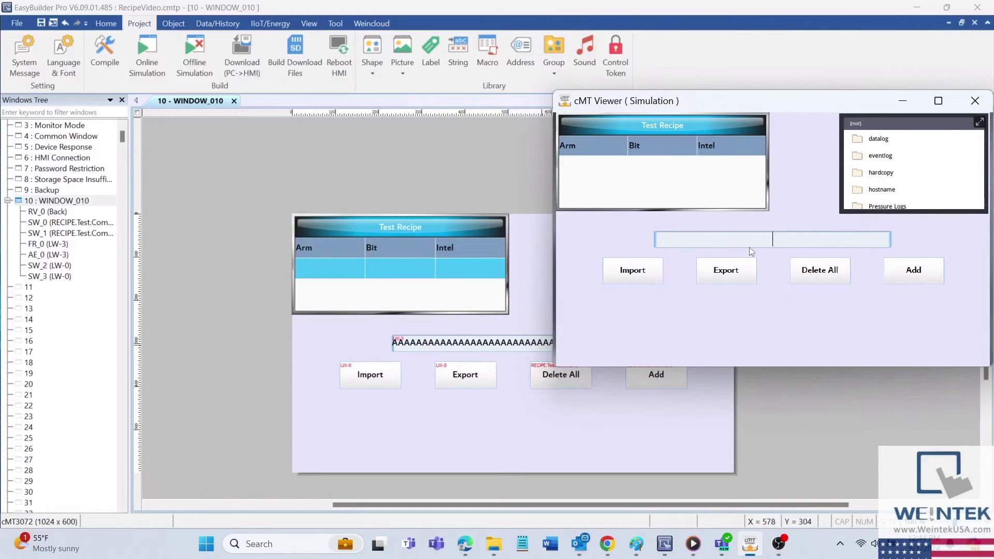
# Step: Add four zero-value recipe records with the Add button, then view the usb1 folder in File Explorer
pyautogui.click(905, 276)
pyautogui.click(905, 275)
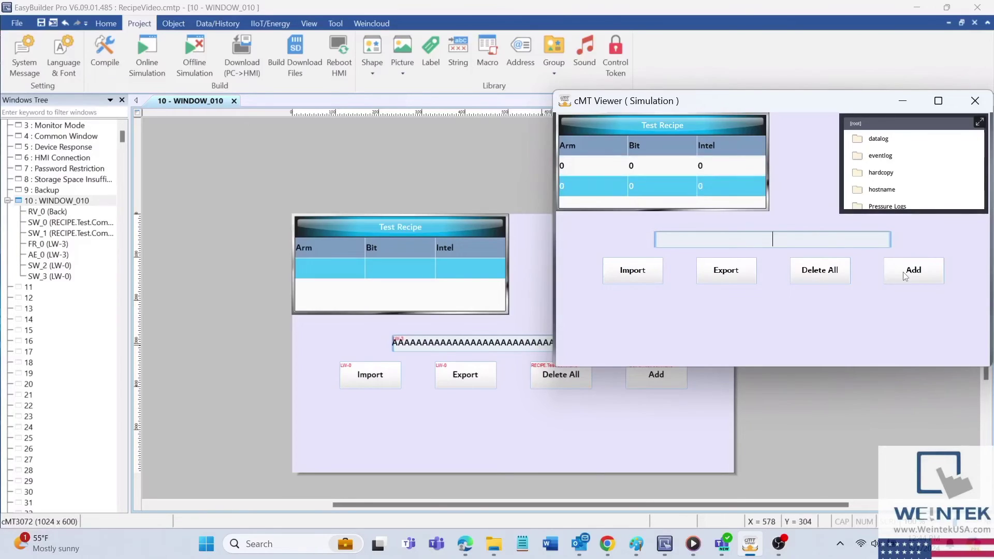
pyautogui.click(905, 276)
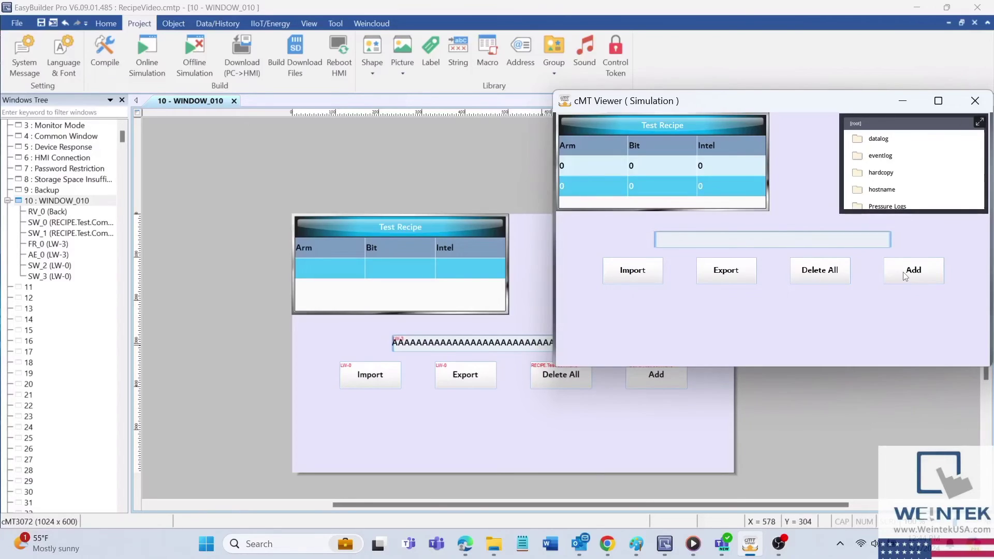
pyautogui.click(906, 276)
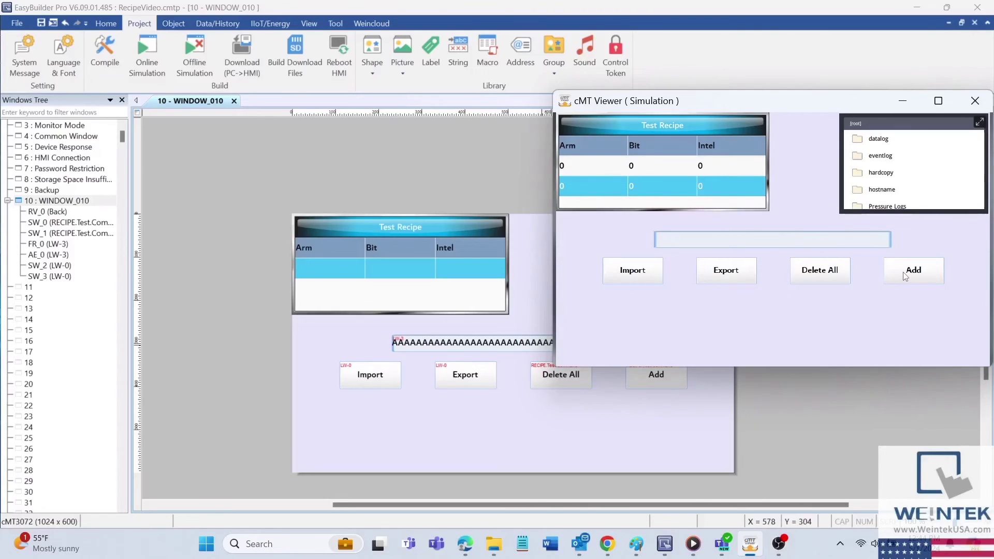
pyautogui.click(494, 545)
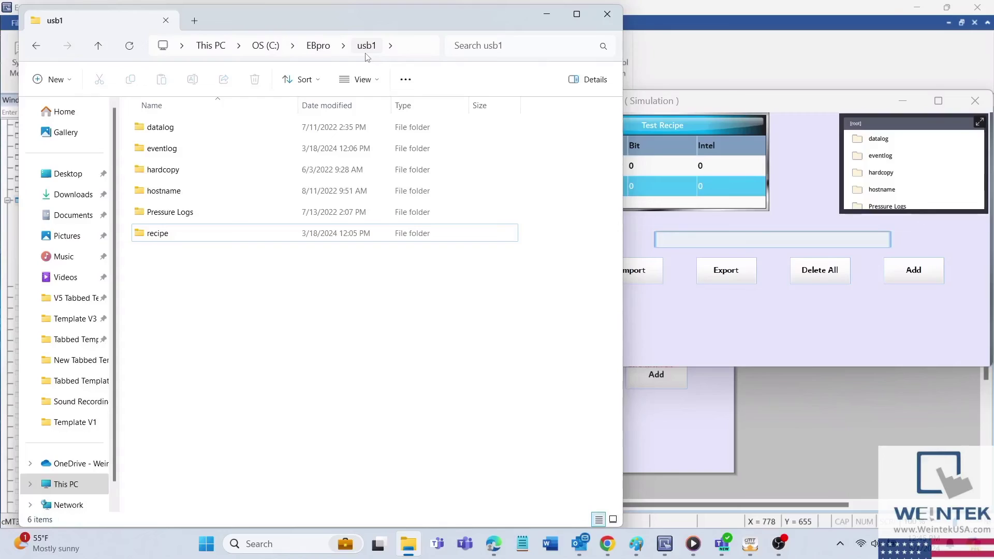
# Step: Export the recipe records to test.csv and clear the filename box
pyautogui.click(738, 241)
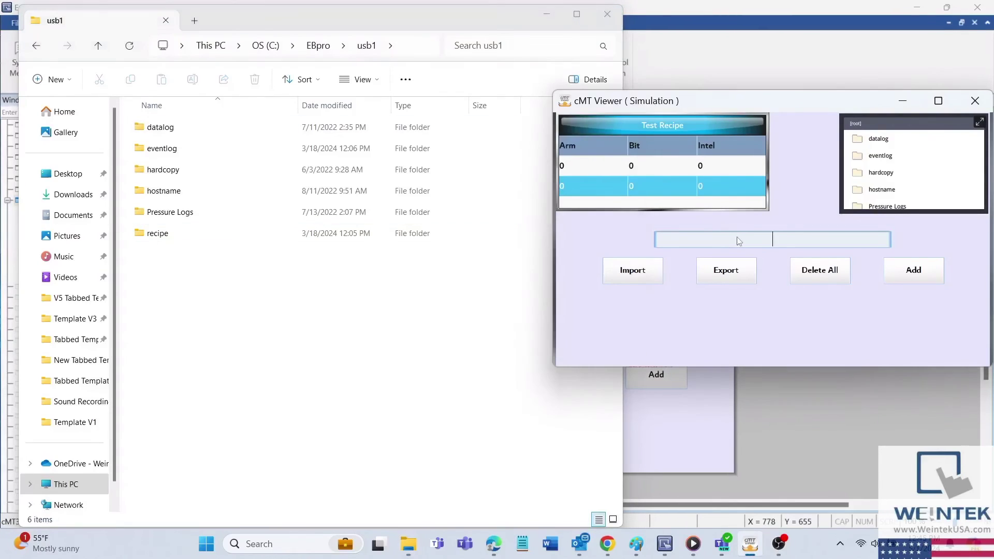
pyautogui.write('test.csv')
pyautogui.click(732, 273)
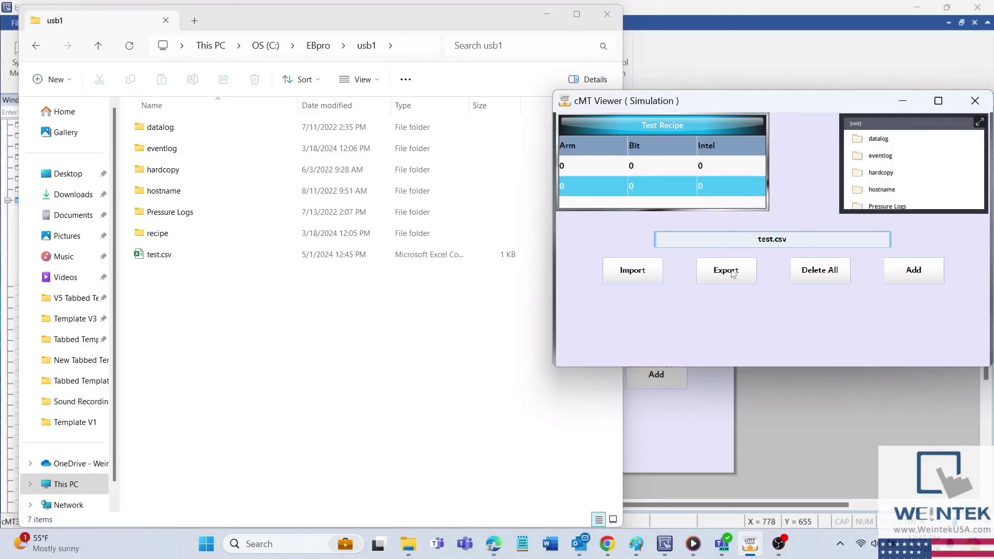
pyautogui.click(799, 246)
pyautogui.press('BackSpace')
# Step: Confirm test.csv exists, delete all records, then import them back from test.csv
pyautogui.click(278, 255)
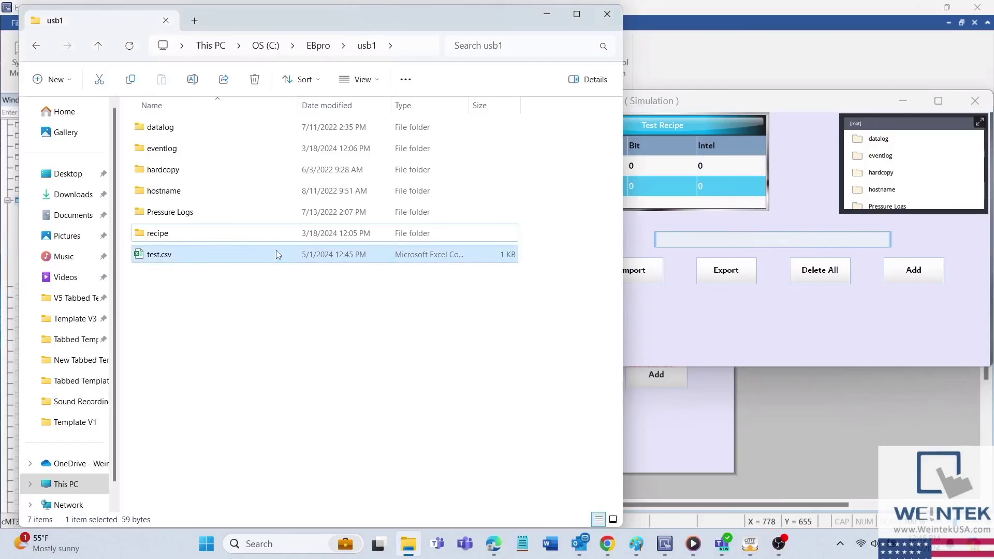
pyautogui.click(744, 293)
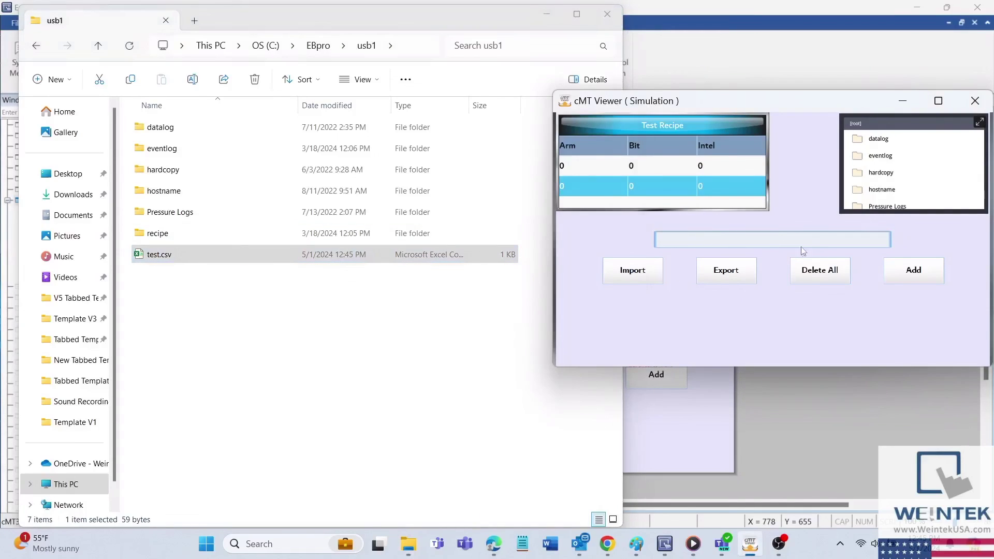
pyautogui.scroll(-3, 907, 174)
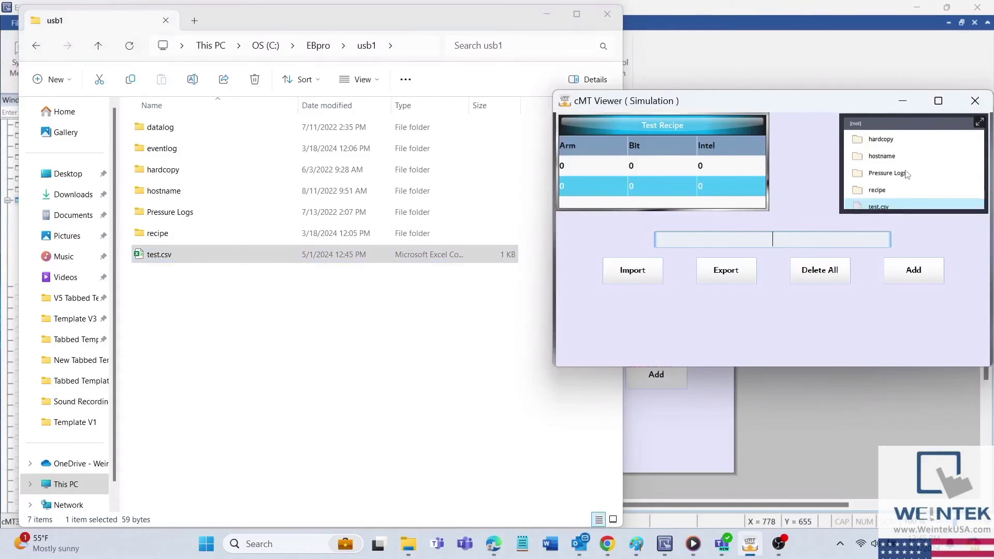
pyautogui.click(822, 271)
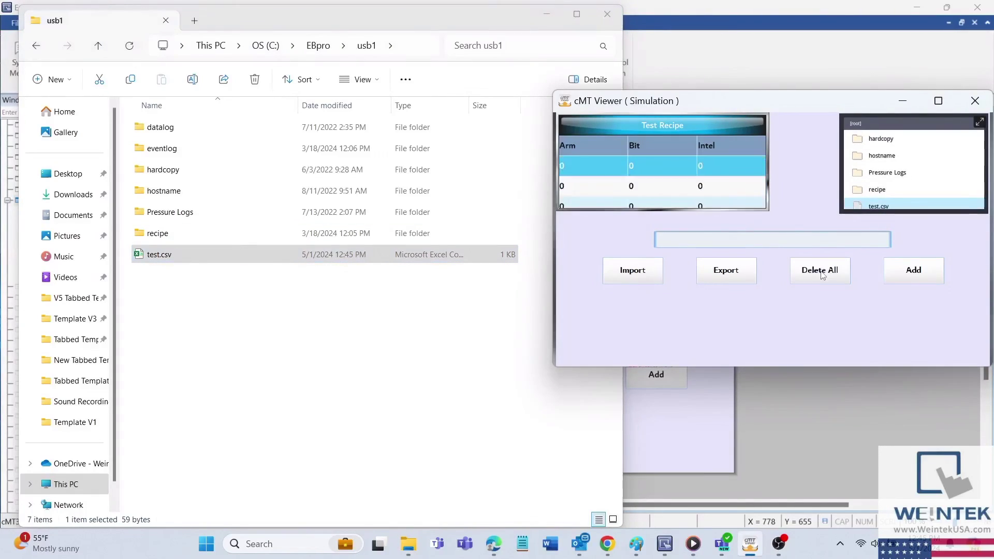
pyautogui.click(881, 207)
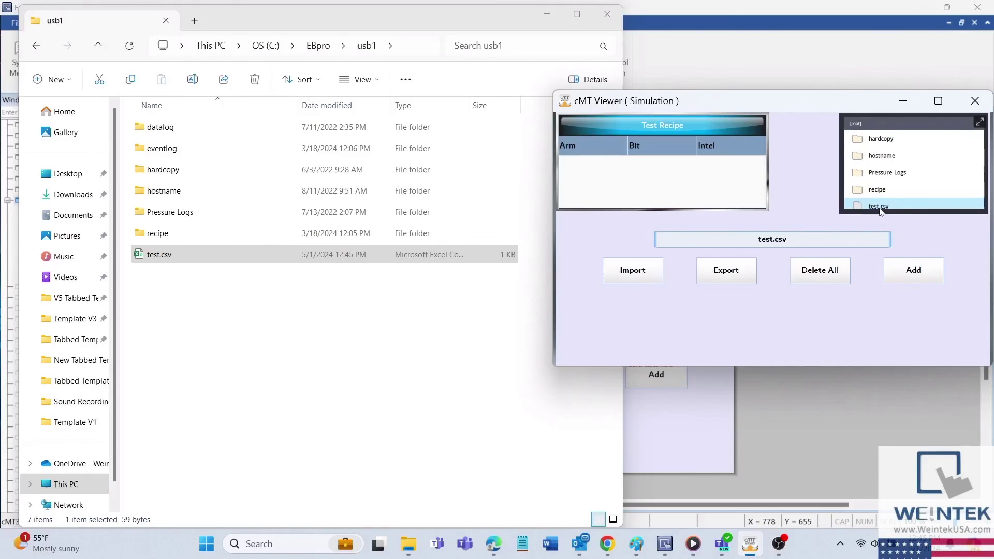
pyautogui.click(643, 269)
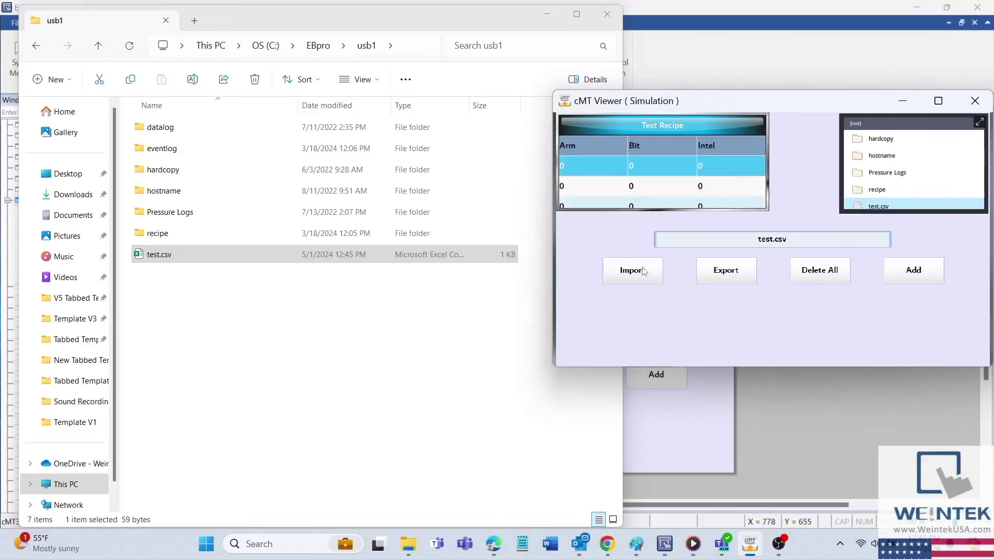